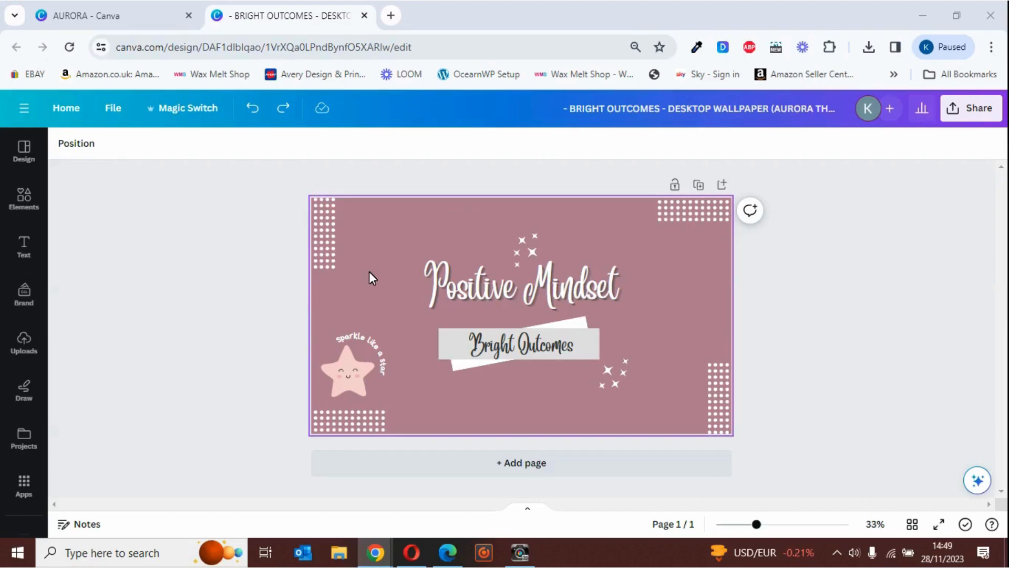
Try the solid yellow default color as the wallpaper's background and undo the change
left_click(379, 233)
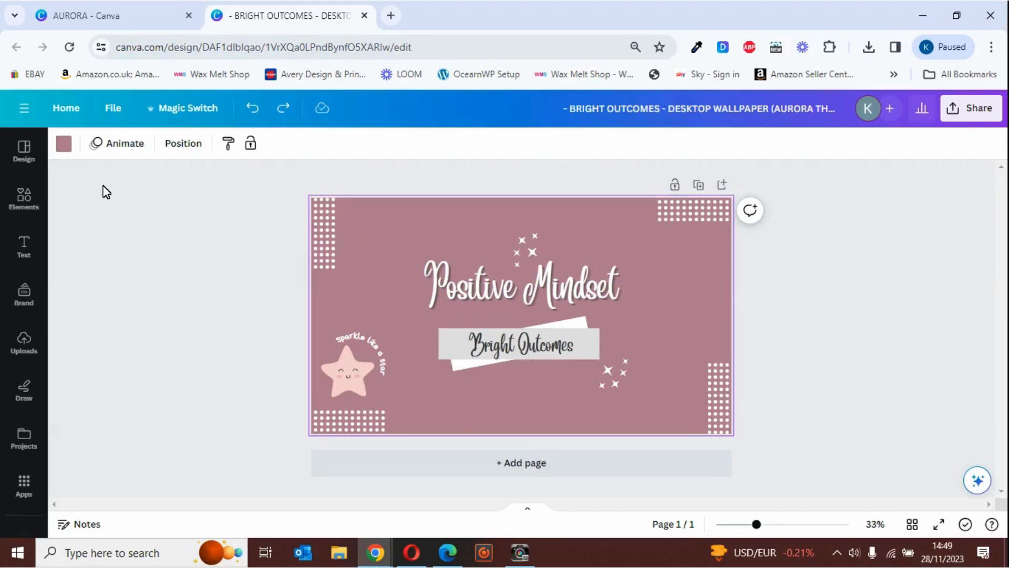
left_click(68, 150)
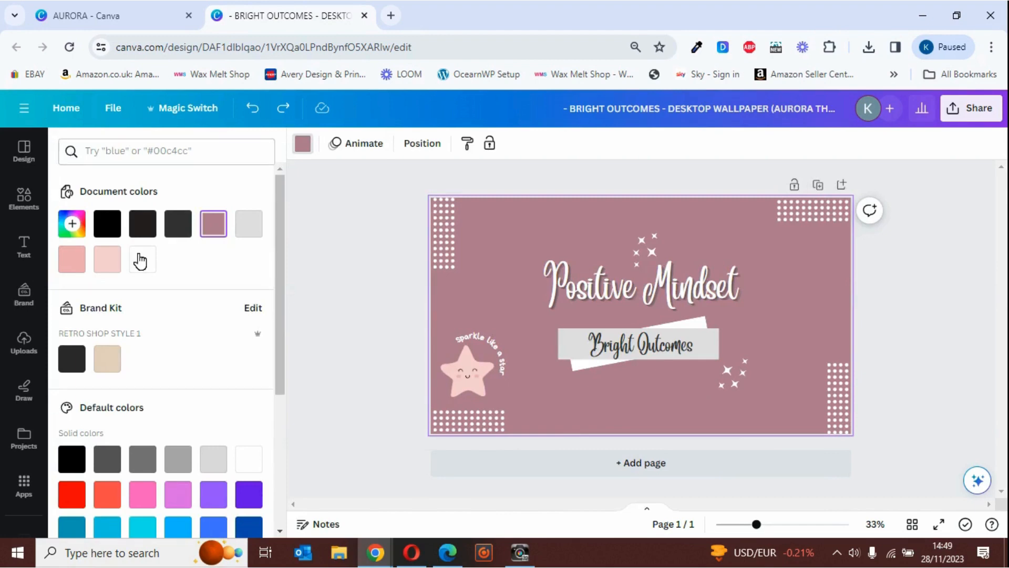
left_click_drag(280, 197, 282, 350)
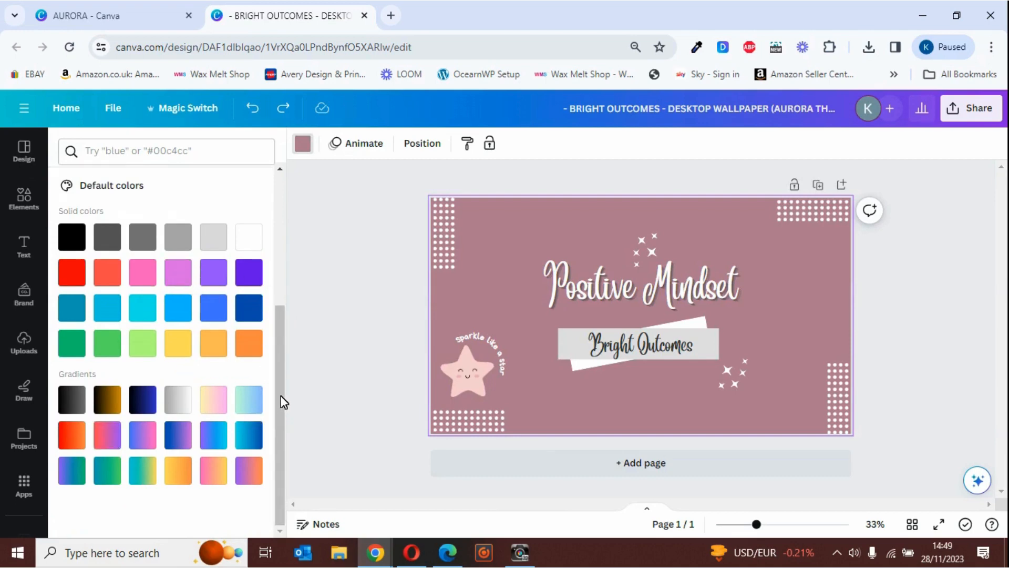
left_click_drag(281, 395, 282, 265)
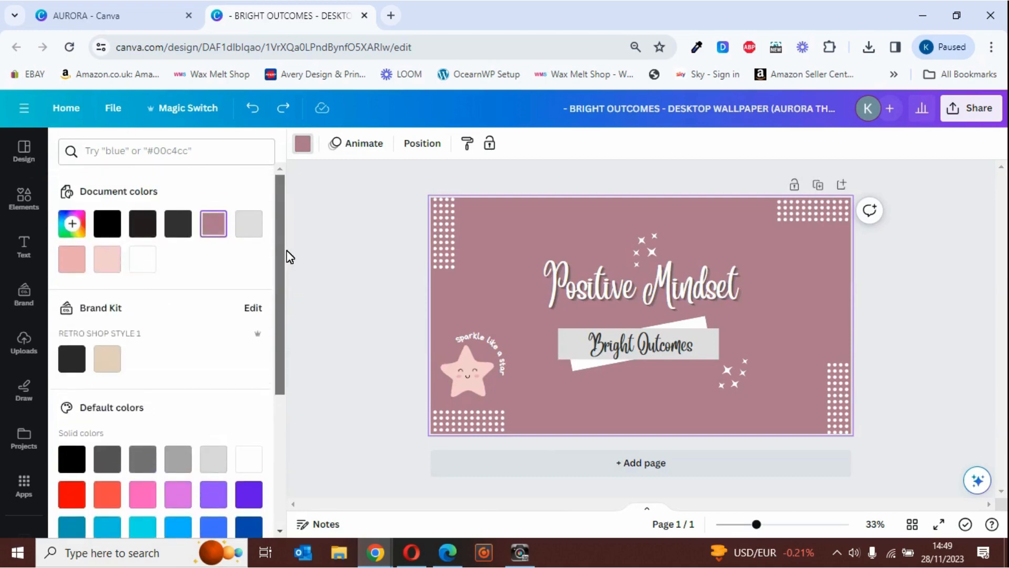
left_click(76, 226)
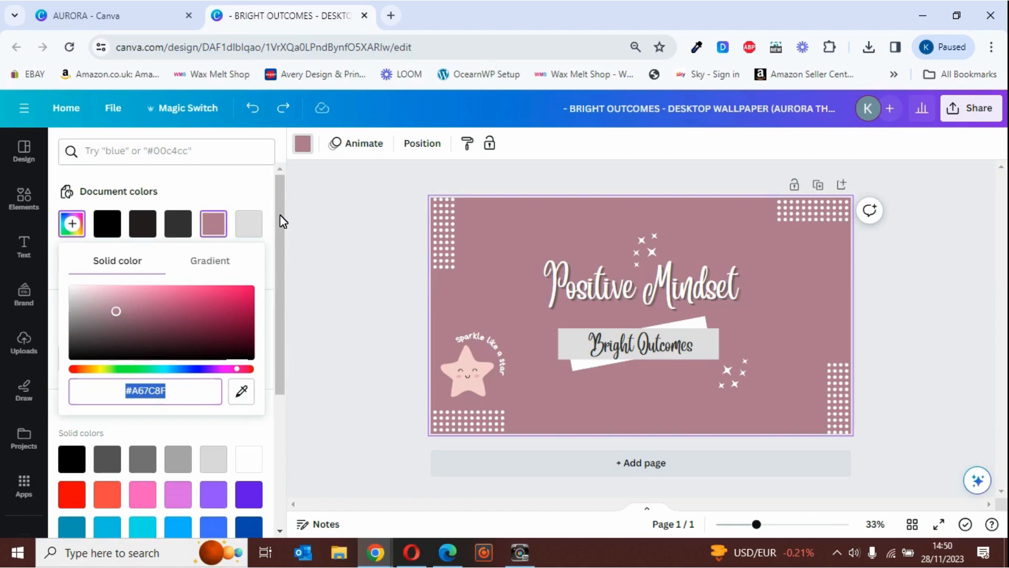
left_click_drag(280, 215, 278, 289)
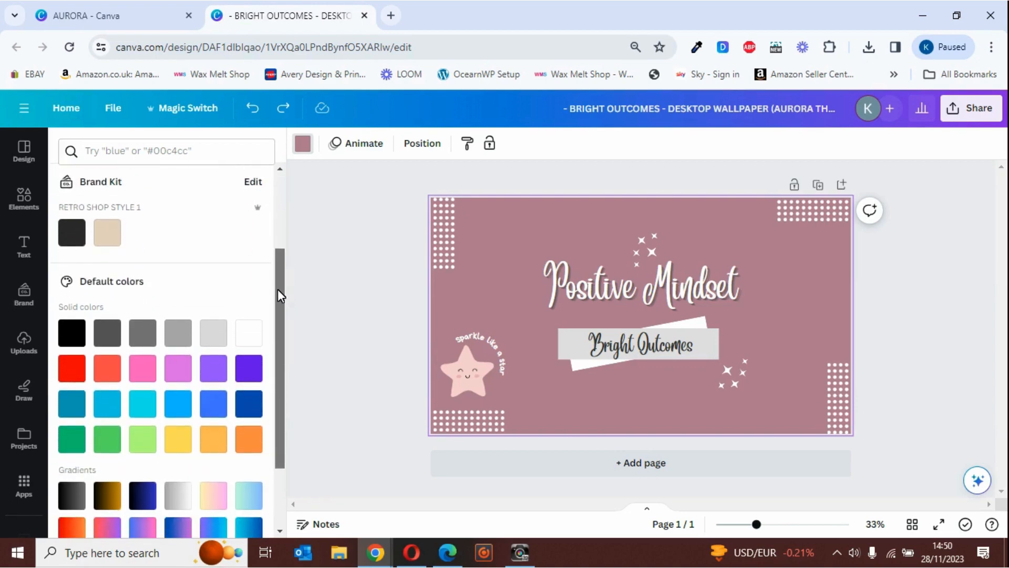
left_click(184, 444)
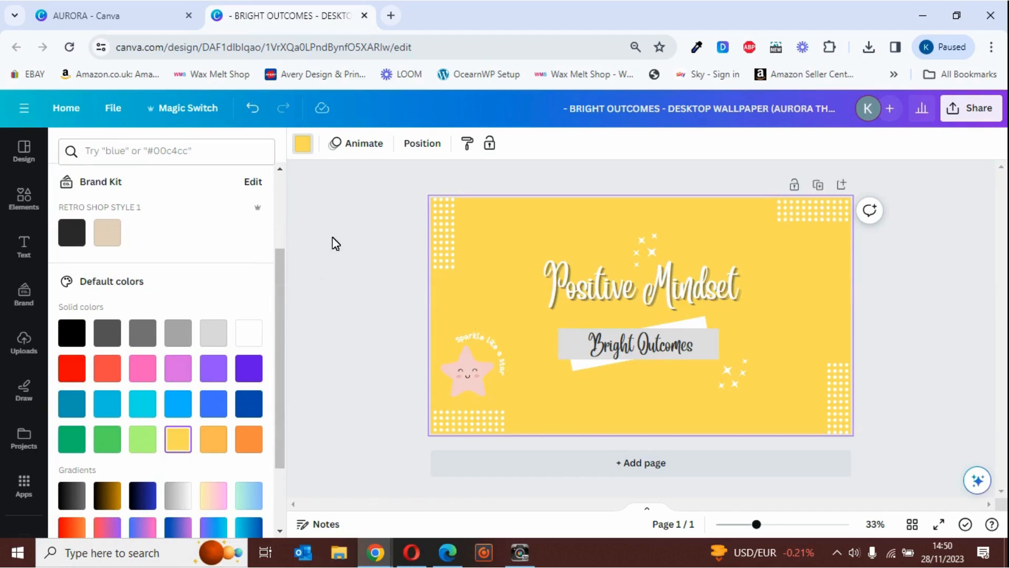
left_click(256, 111)
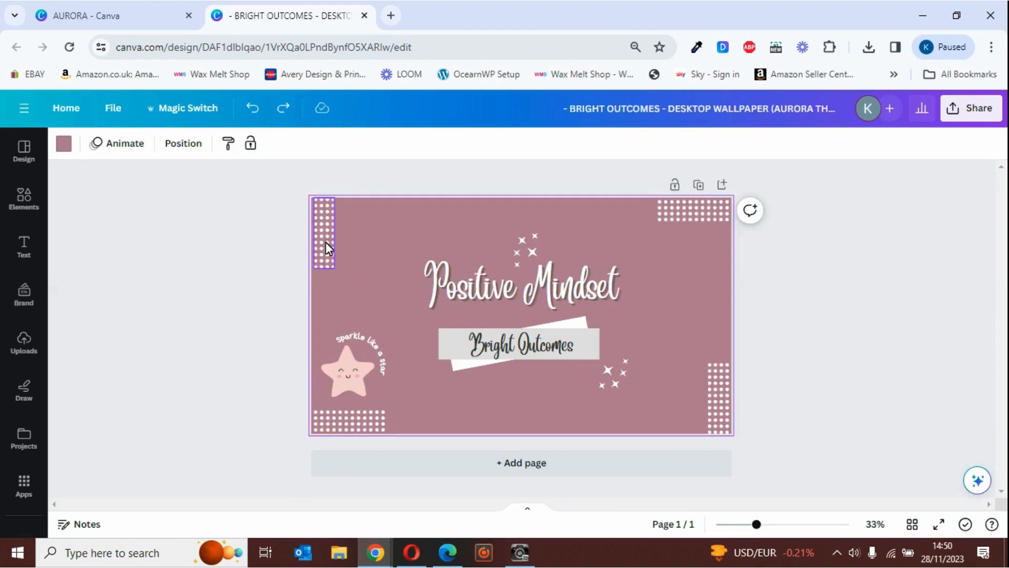
Move the upper-left dot pattern inward at a smaller size and place a duplicate beside it
left_click_drag(325, 243, 360, 270)
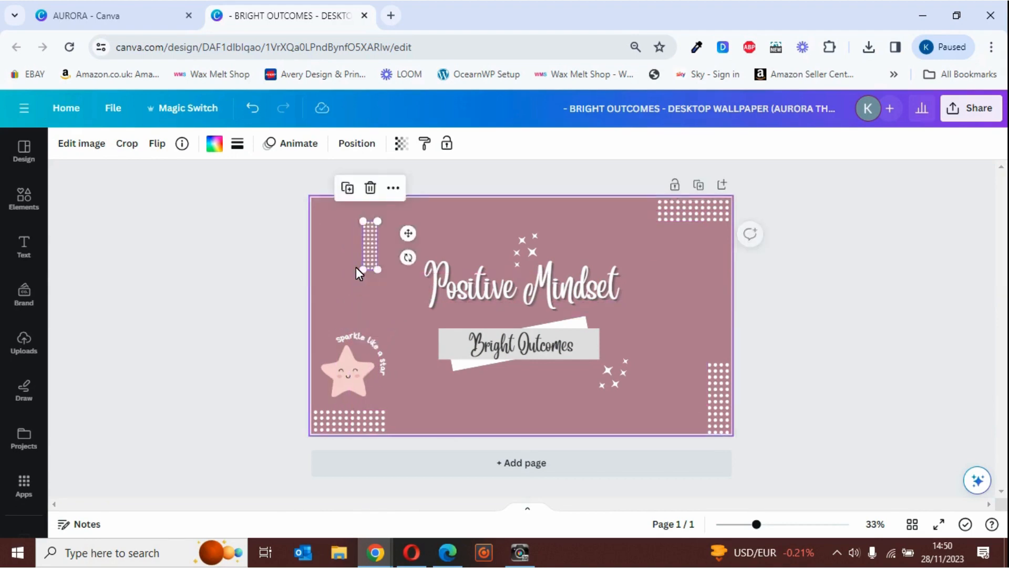
left_click(349, 188)
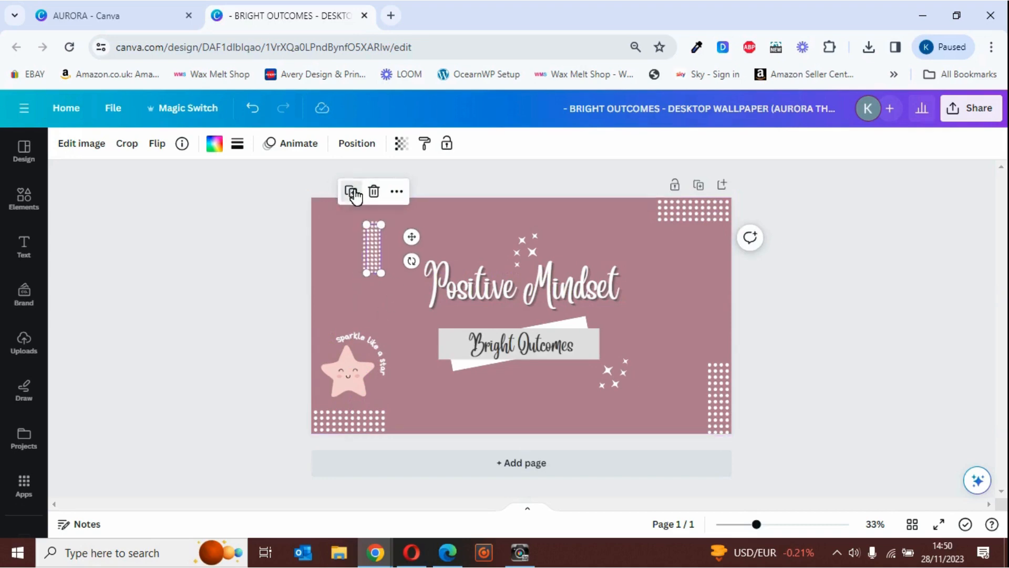
left_click_drag(375, 243, 347, 244)
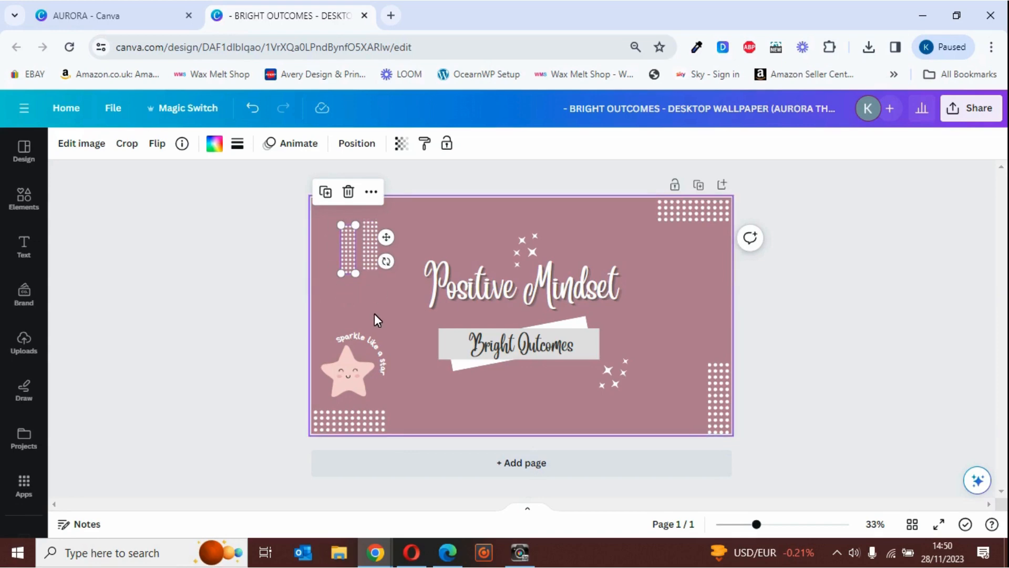
Undo the dot pattern's duplication, resizing and move so it sits in its original corner
left_click(252, 108)
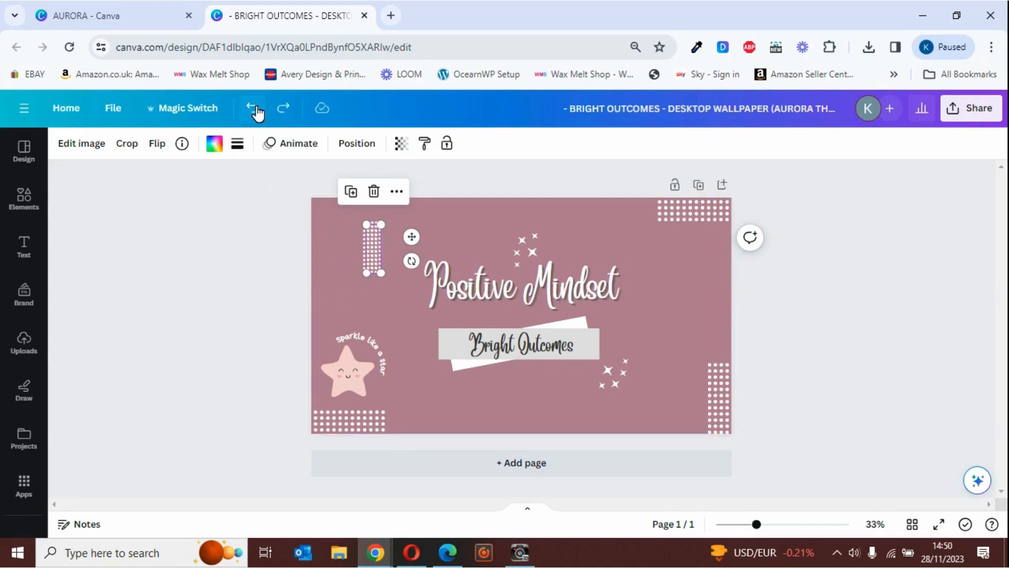
left_click(256, 110)
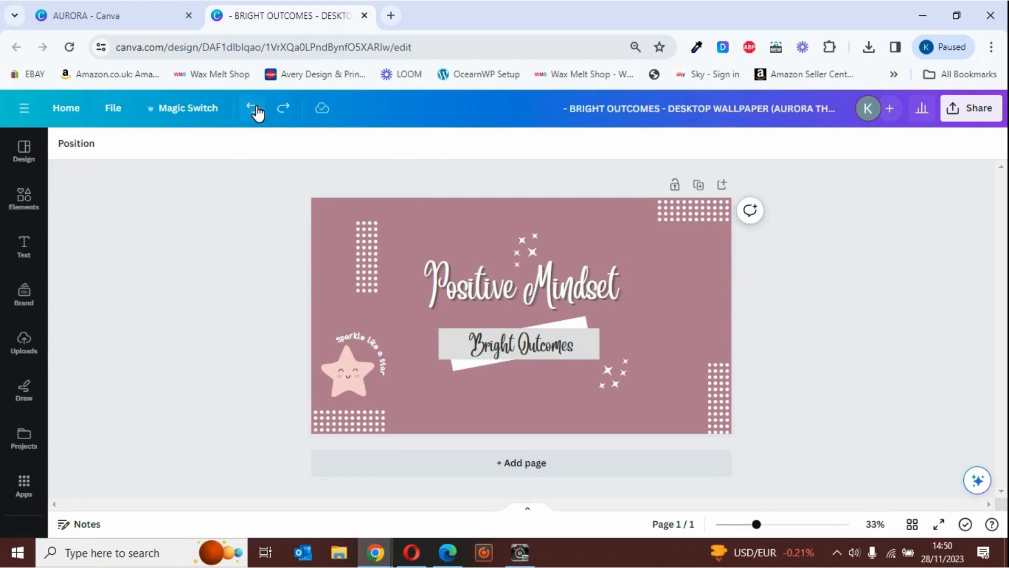
left_click(256, 110)
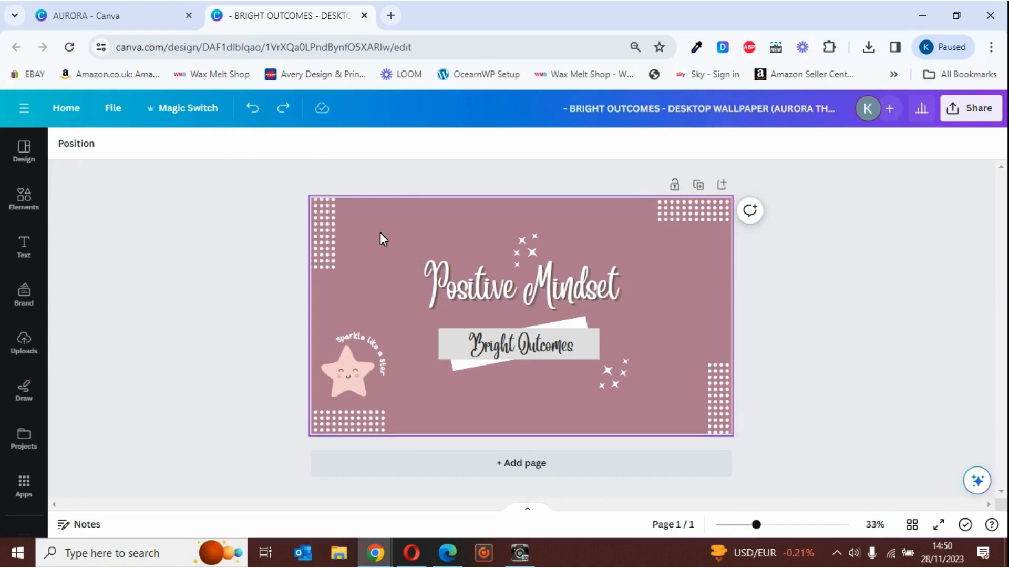
left_click(380, 263)
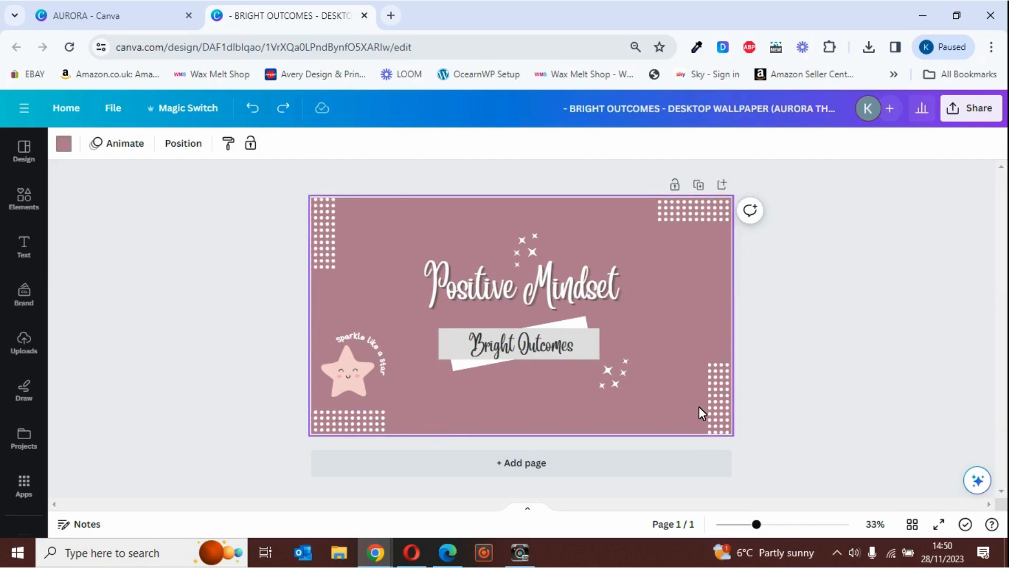
left_click(682, 206)
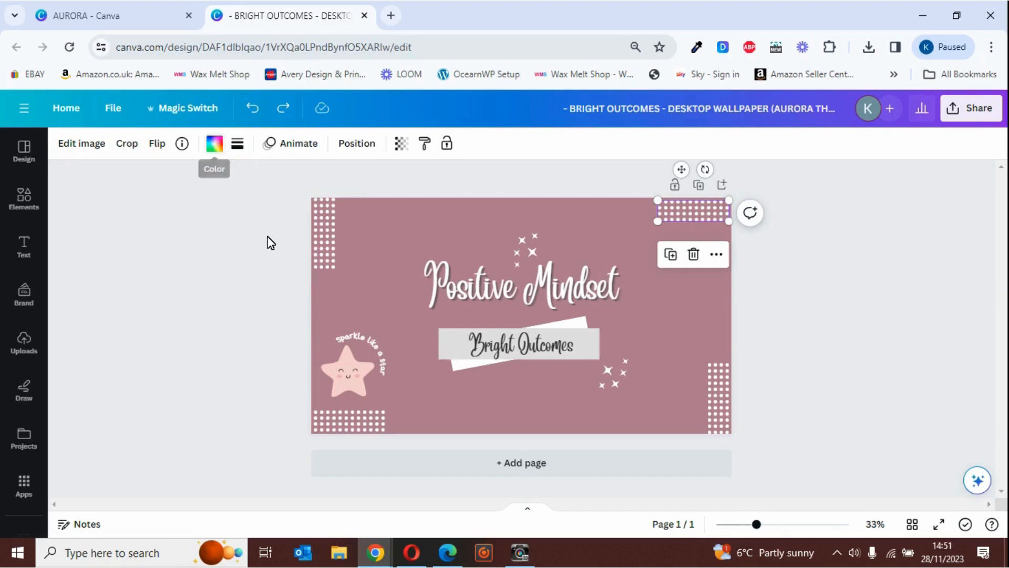
left_click(408, 226)
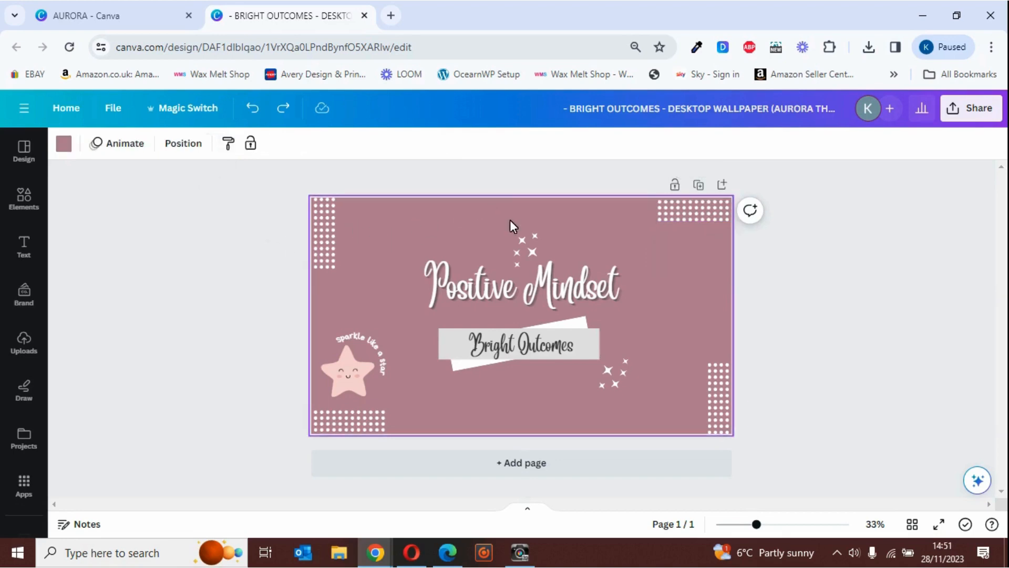
Move the sparkles above the heading to the design's upper-left area and recolor them solid pink
left_click(525, 244)
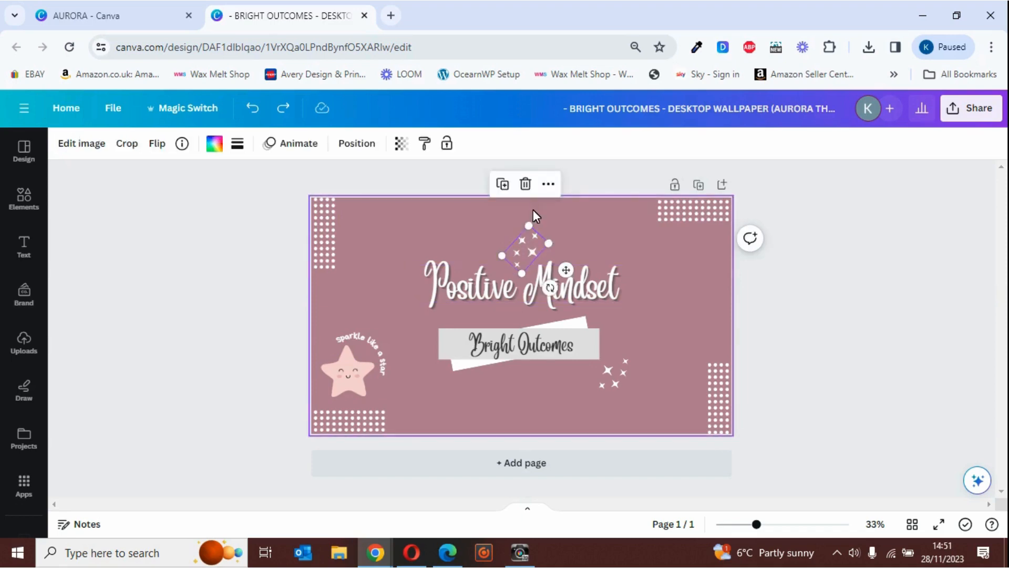
left_click_drag(543, 236, 384, 247)
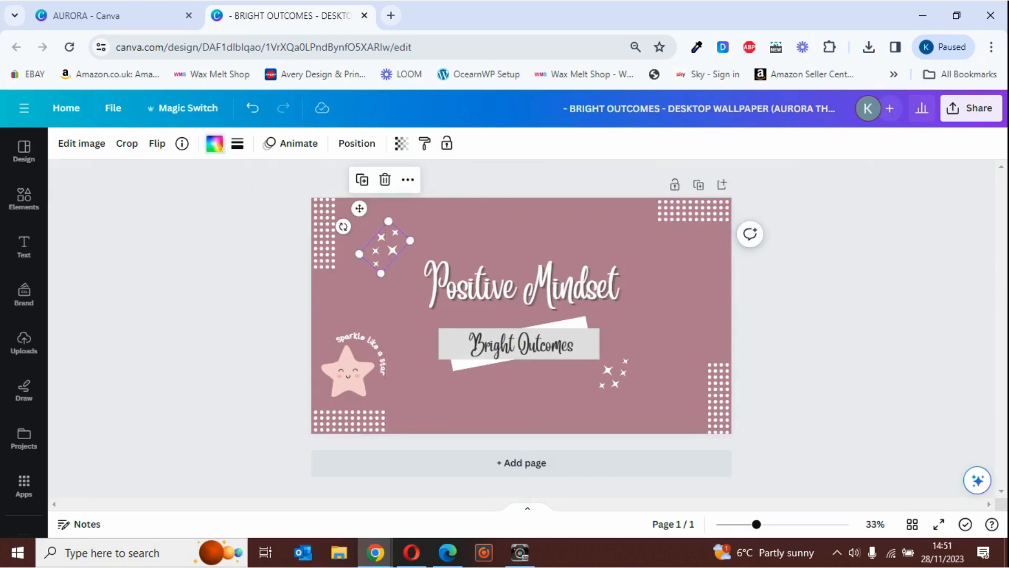
left_click(213, 143)
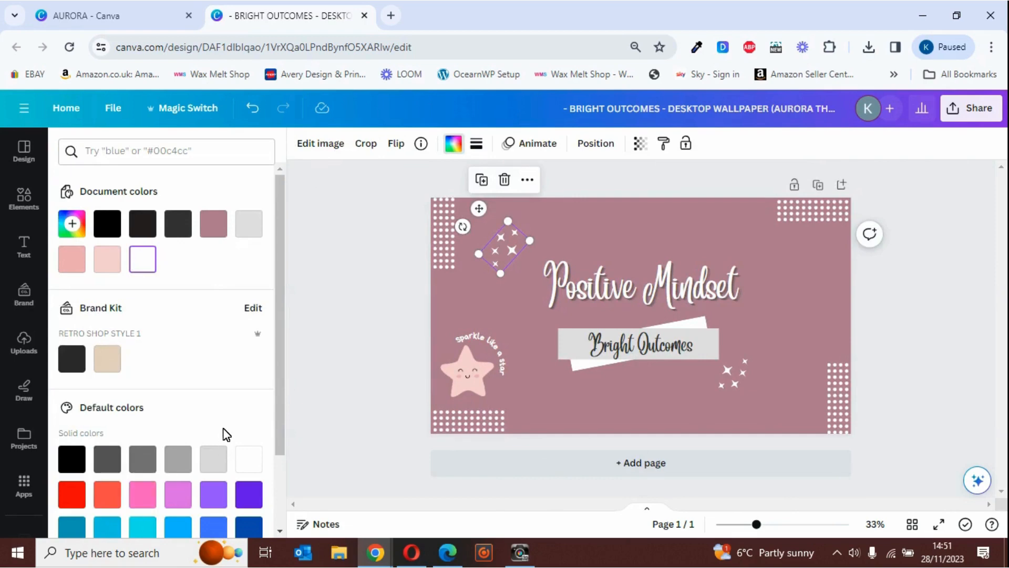
left_click(144, 493)
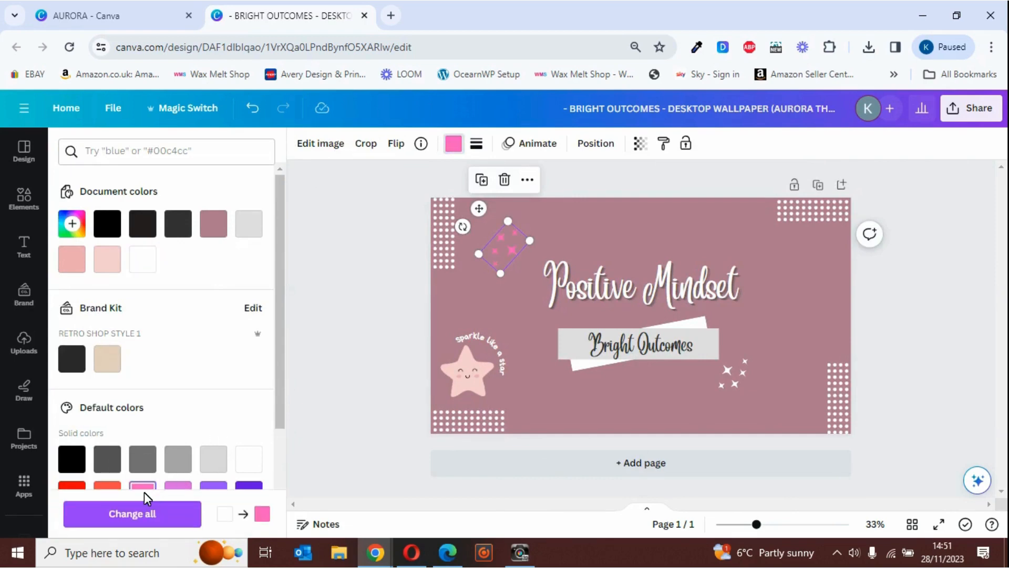
left_click(330, 218)
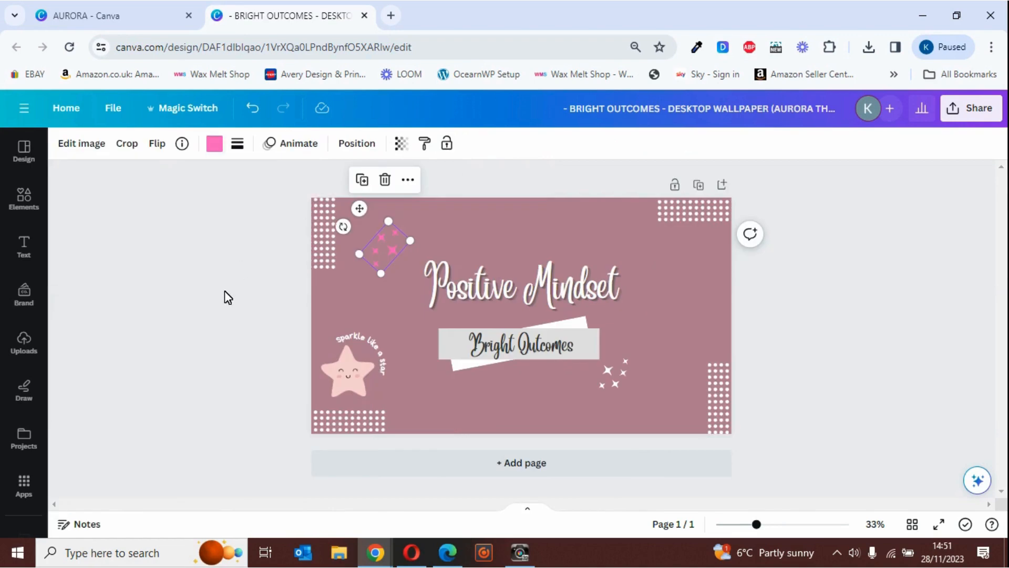
Undo the sparkles' pink recoloring and all of their position changes
left_click(255, 110)
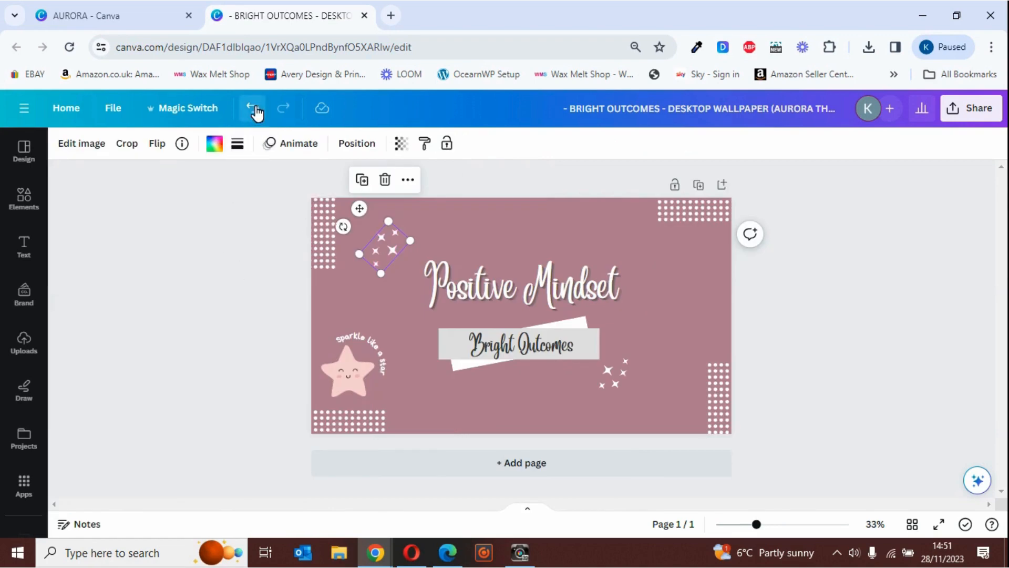
left_click(255, 110)
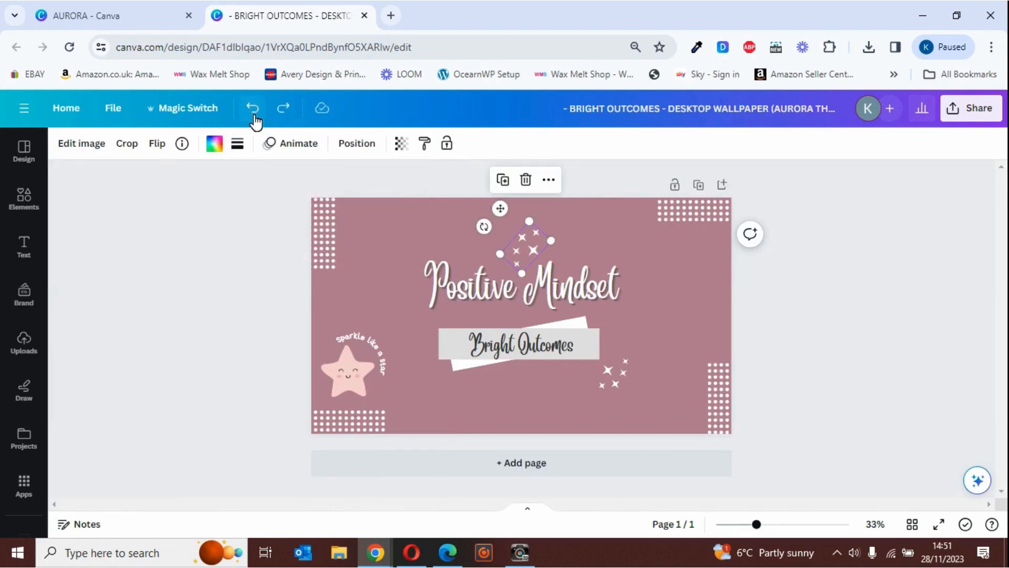
left_click(263, 264)
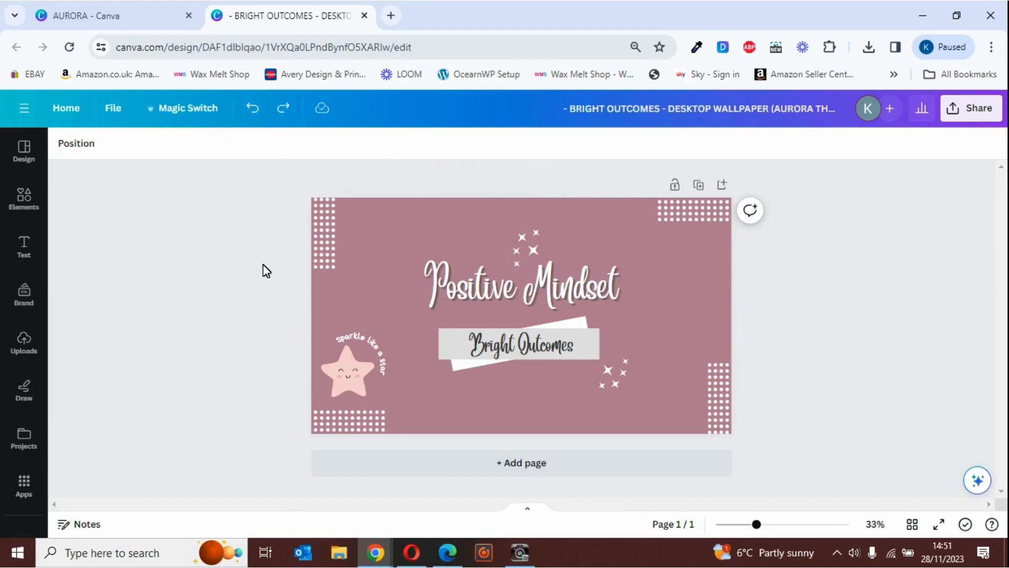
left_click(257, 110)
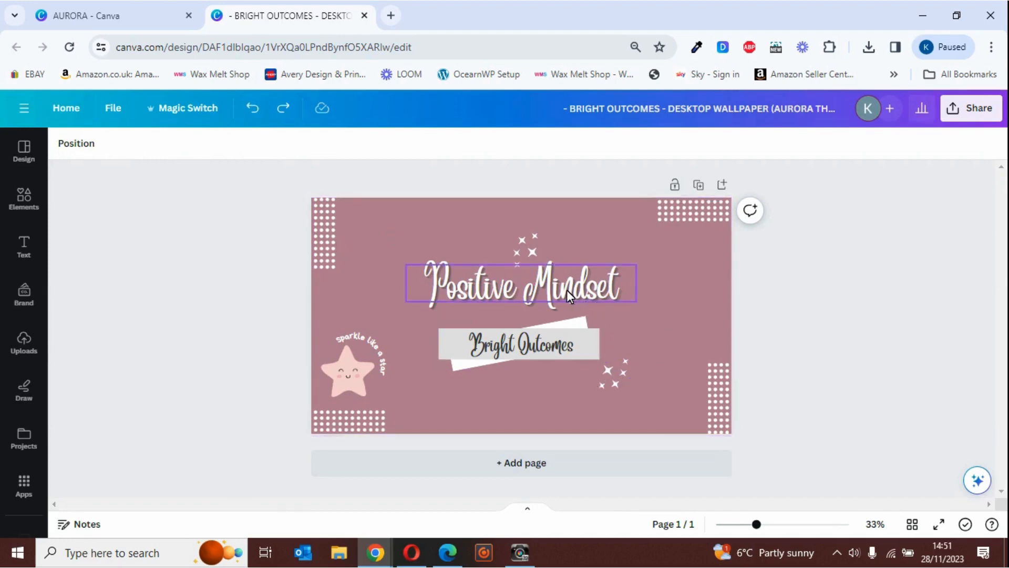
Examine the recommended, recently used, Brand Kit and popular fonts available for the "Positive Mindset" heading
left_click(620, 288)
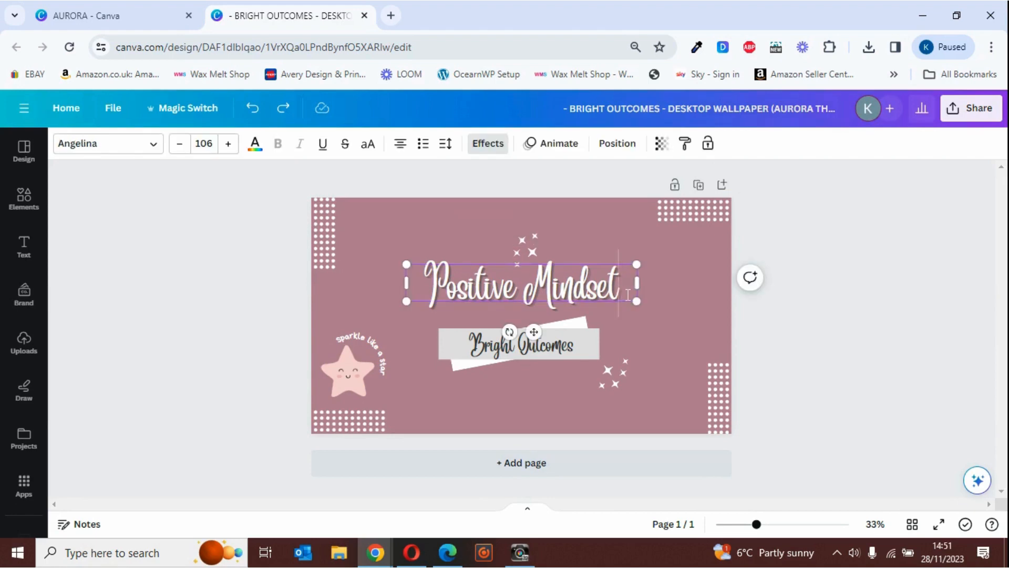
left_click_drag(628, 294, 433, 308)
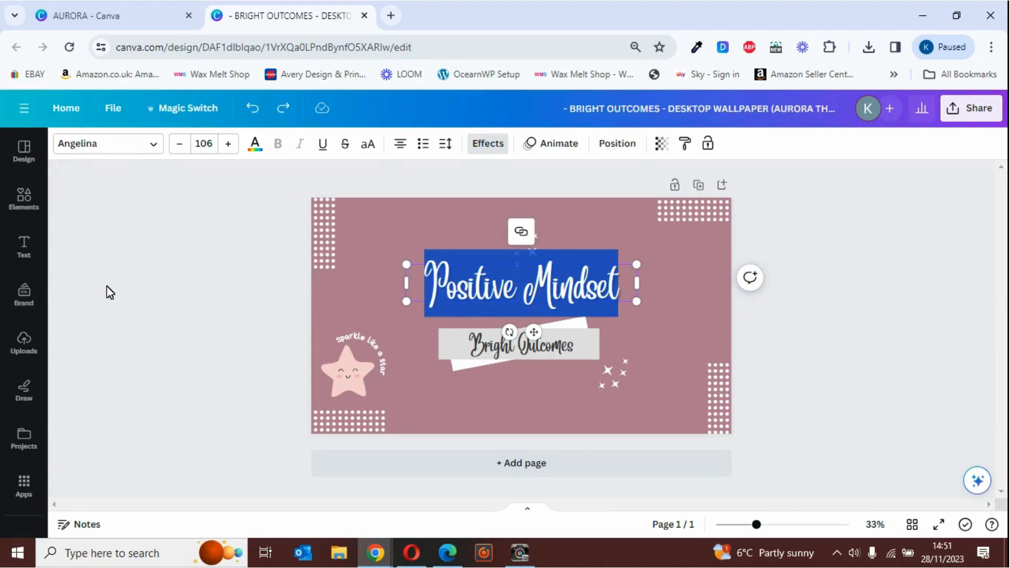
left_click(156, 147)
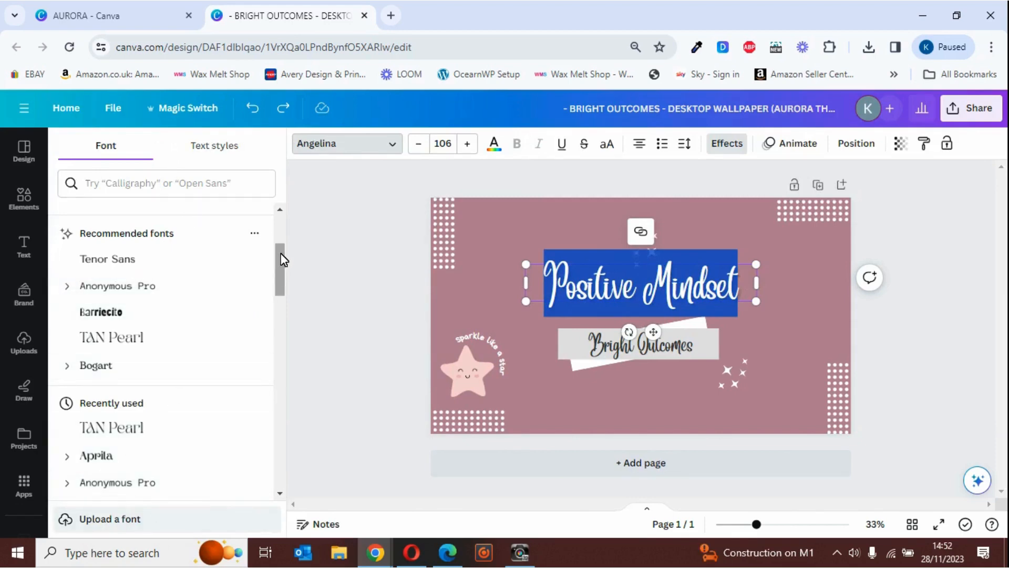
left_click_drag(282, 260, 282, 270)
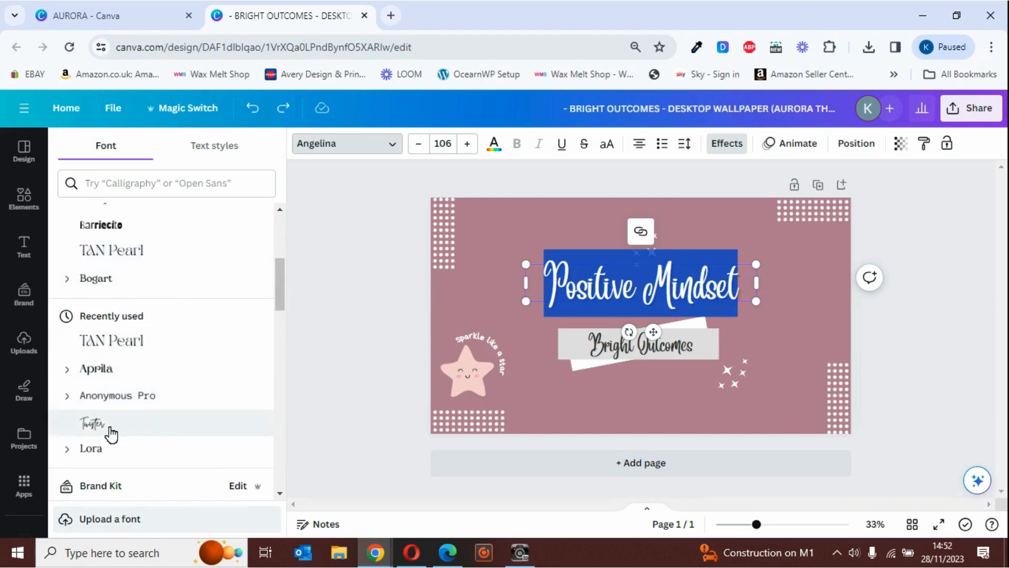
left_click_drag(279, 273, 280, 317)
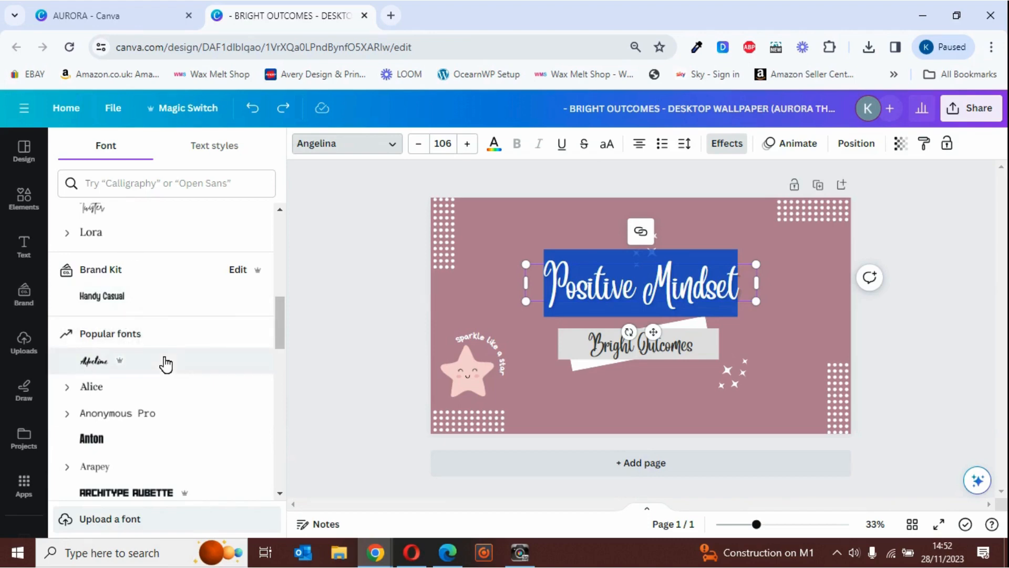
left_click_drag(279, 310, 291, 257)
left_click(346, 279)
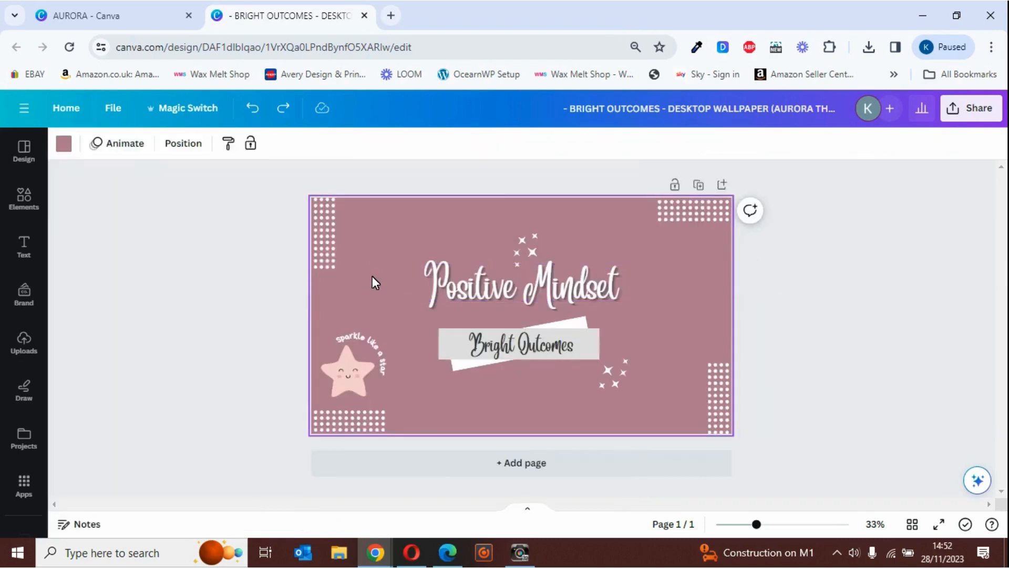
left_click(445, 276)
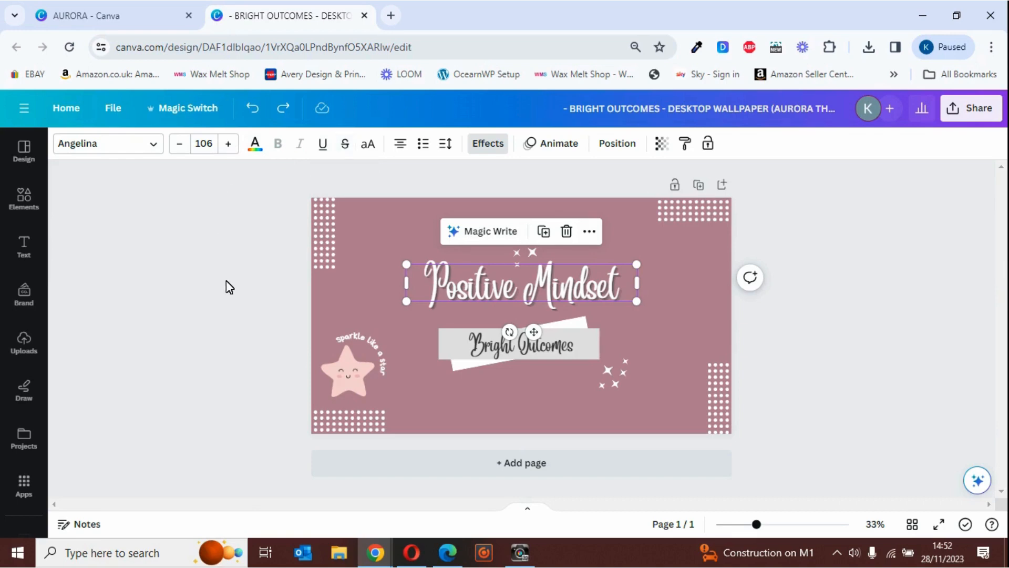
left_click(370, 285)
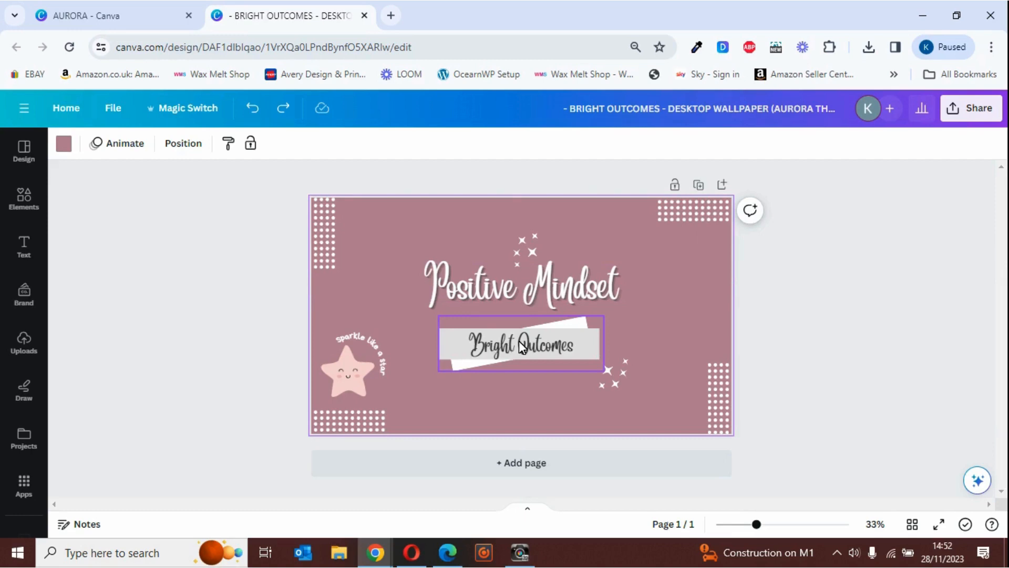
Recolor the tilted white rectangle behind "Bright Outcomes" solid purple without ungrouping it
mouse_move(532, 344)
left_mouse_down()
mouse_move(517, 347)
mouse_move(524, 361)
mouse_move(537, 343)
left_mouse_up()
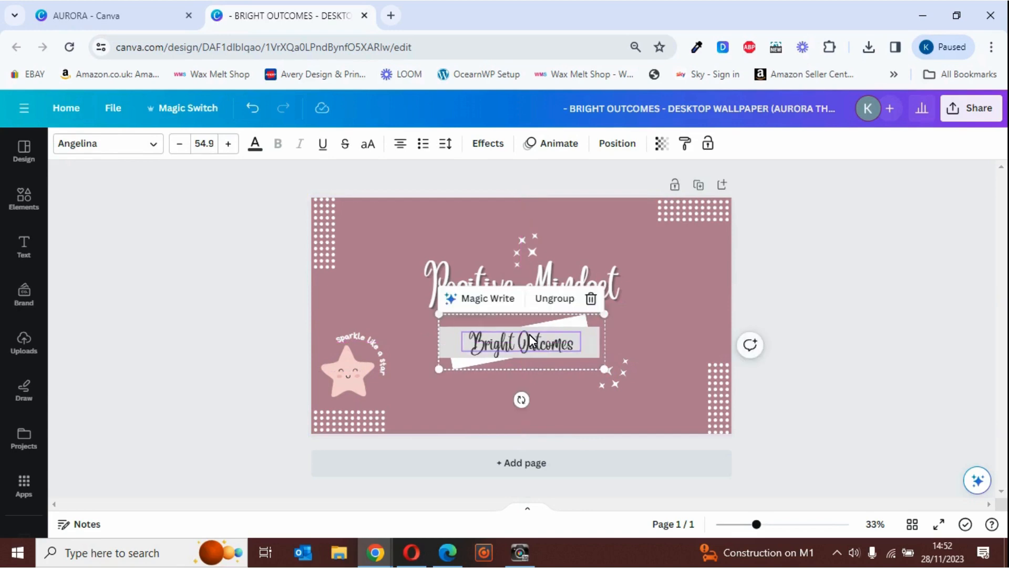
left_click(486, 404)
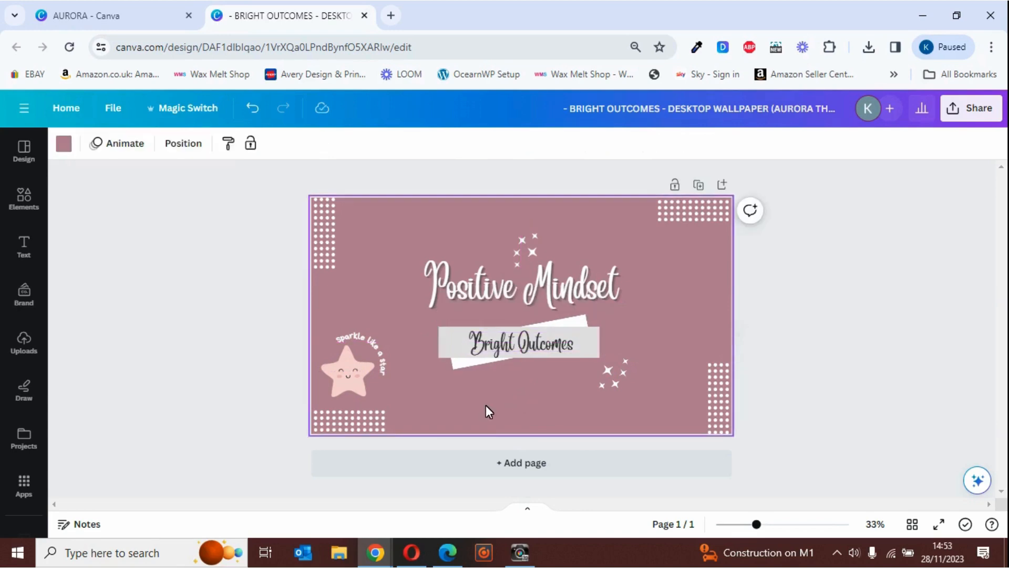
left_click(456, 364)
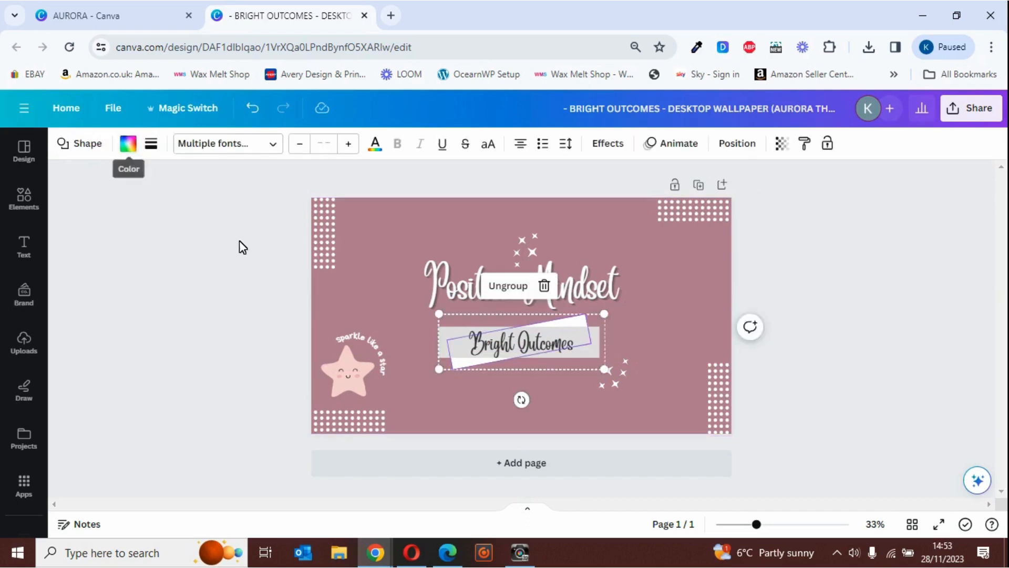
left_click(129, 144)
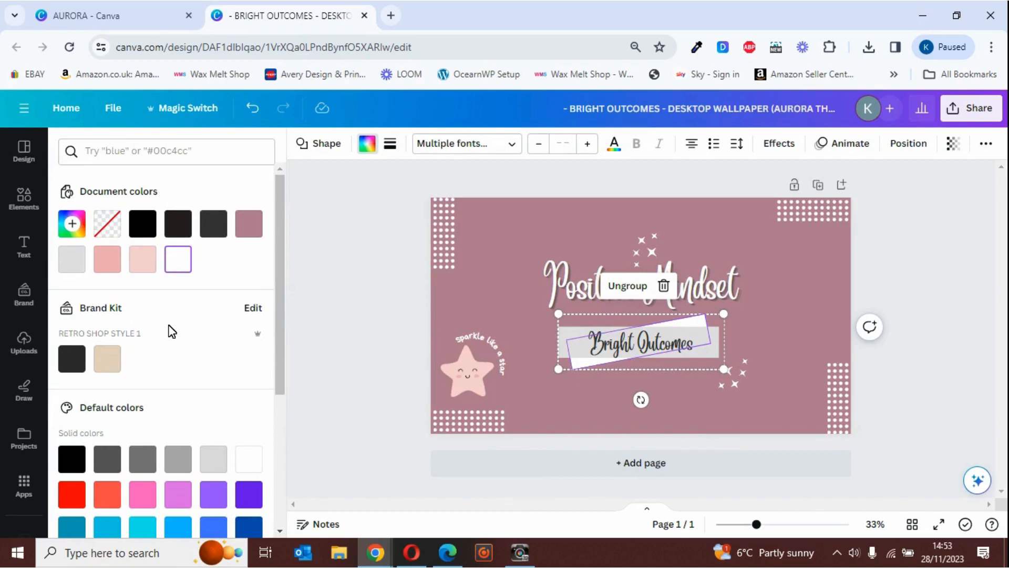
left_click(252, 493)
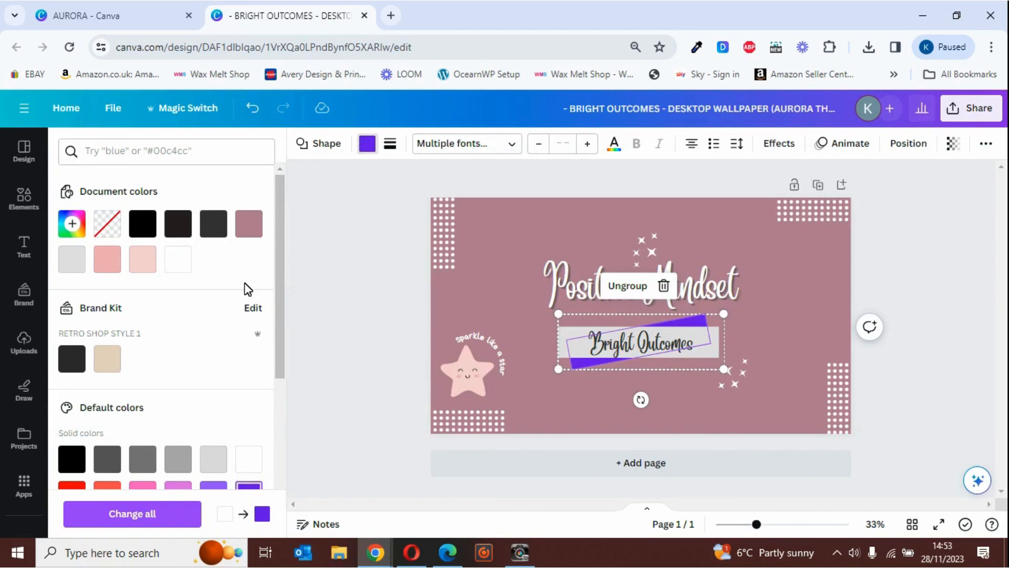
Undo the tilted rectangle's purple recoloring and select the grey rectangle inside the "Bright Outcomes" group
left_click(253, 108)
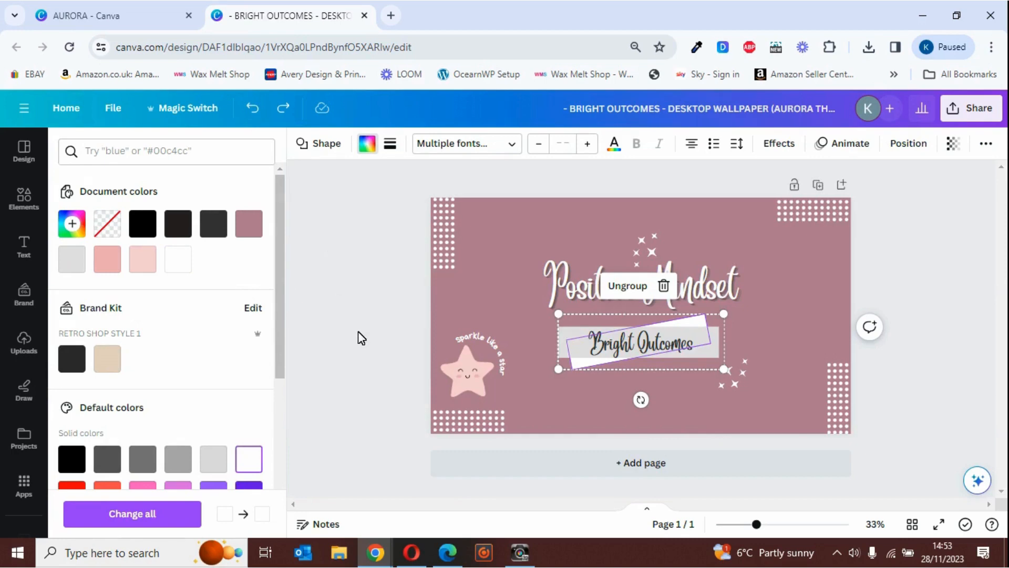
key("Escape")
left_click(404, 307)
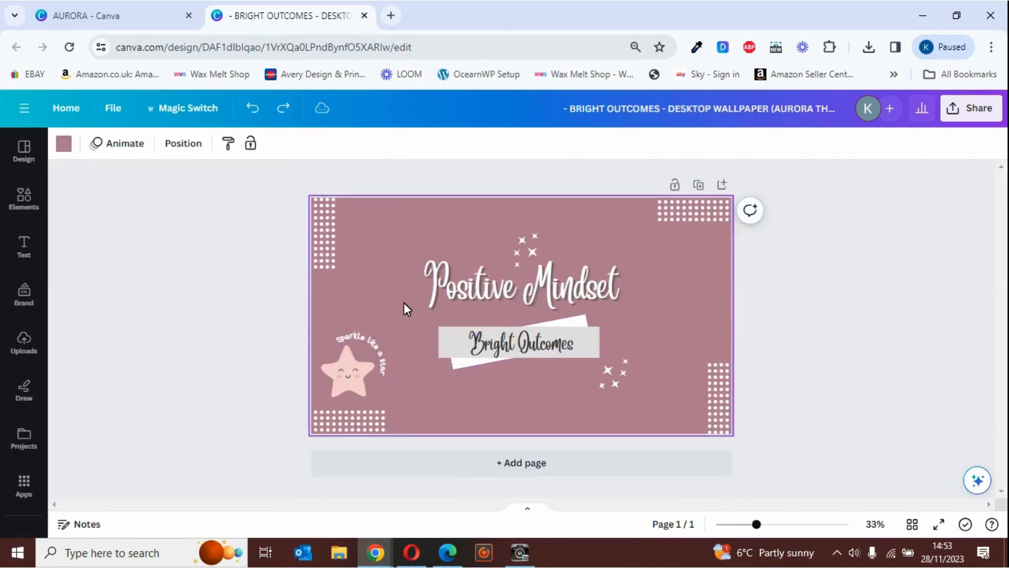
left_click(449, 341)
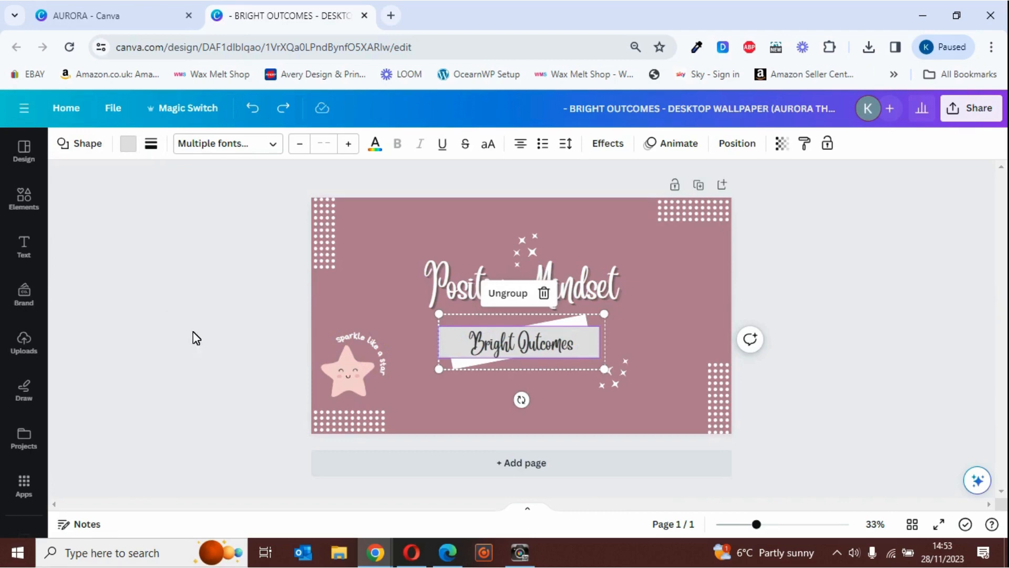
left_click(462, 403)
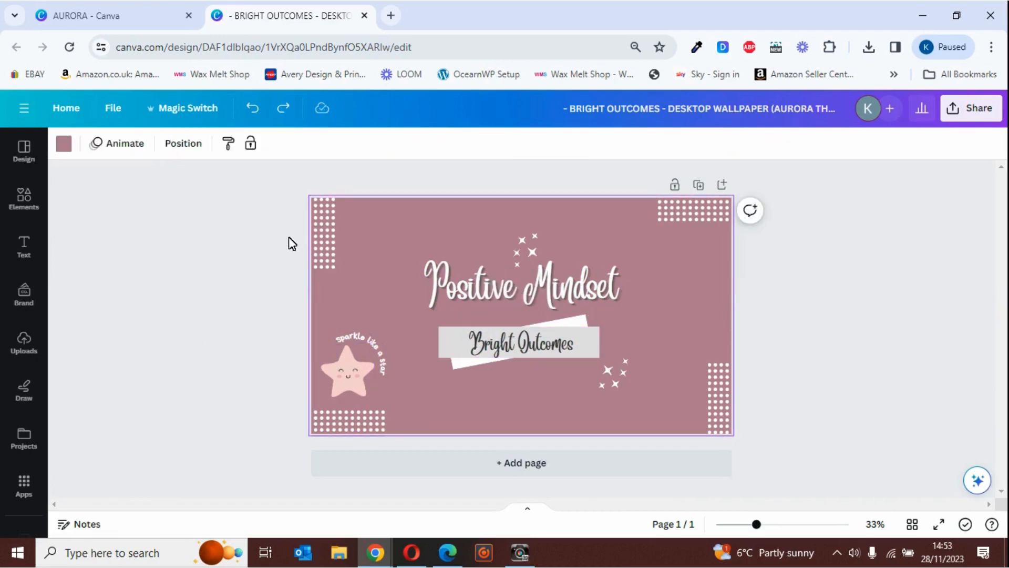
Nudge the "Bright Outcomes" group slightly to the right and ungroup it into separate text and rectangles
left_click(529, 338)
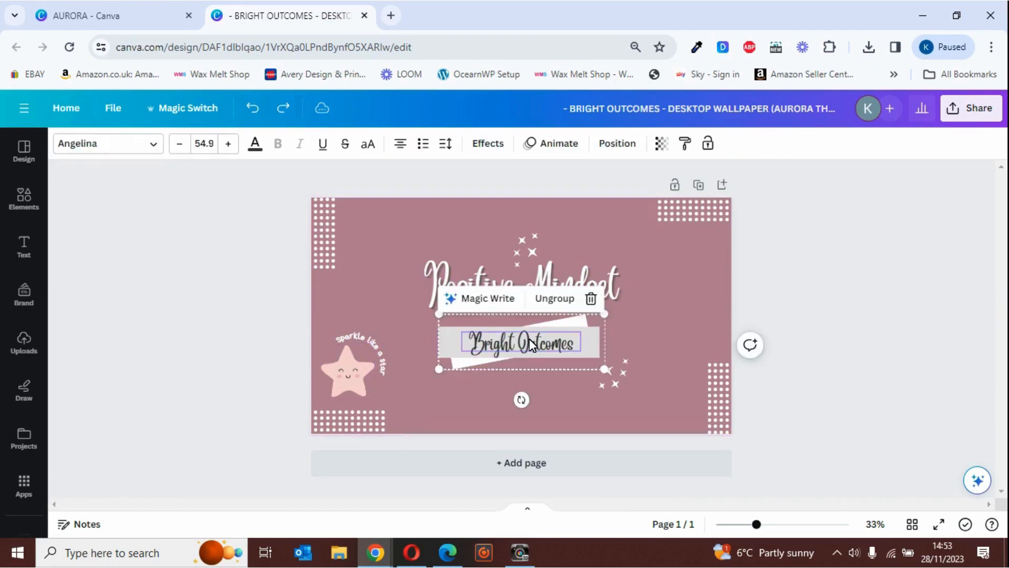
left_click_drag(529, 338, 532, 344)
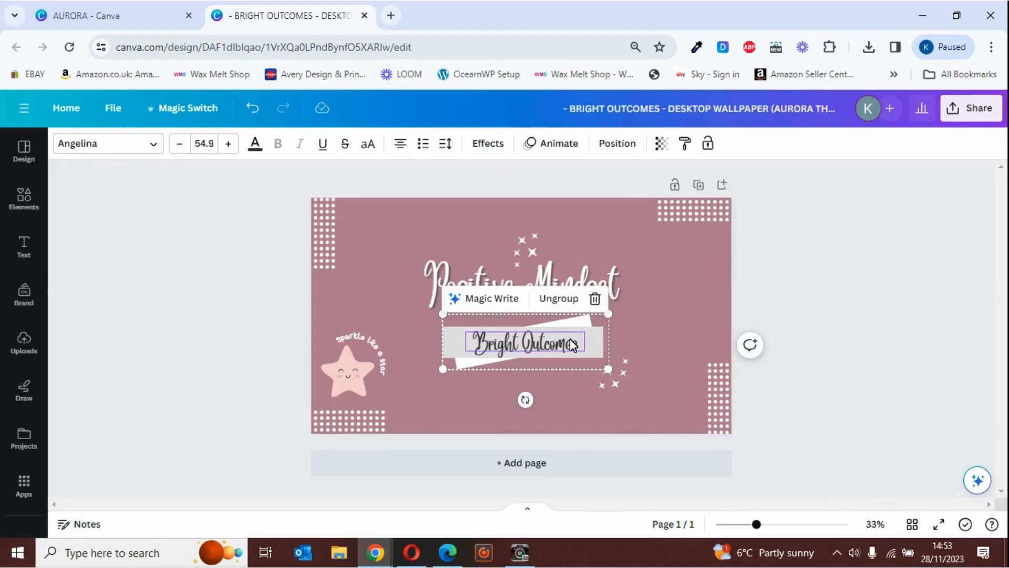
left_click(560, 301)
left_click(565, 408)
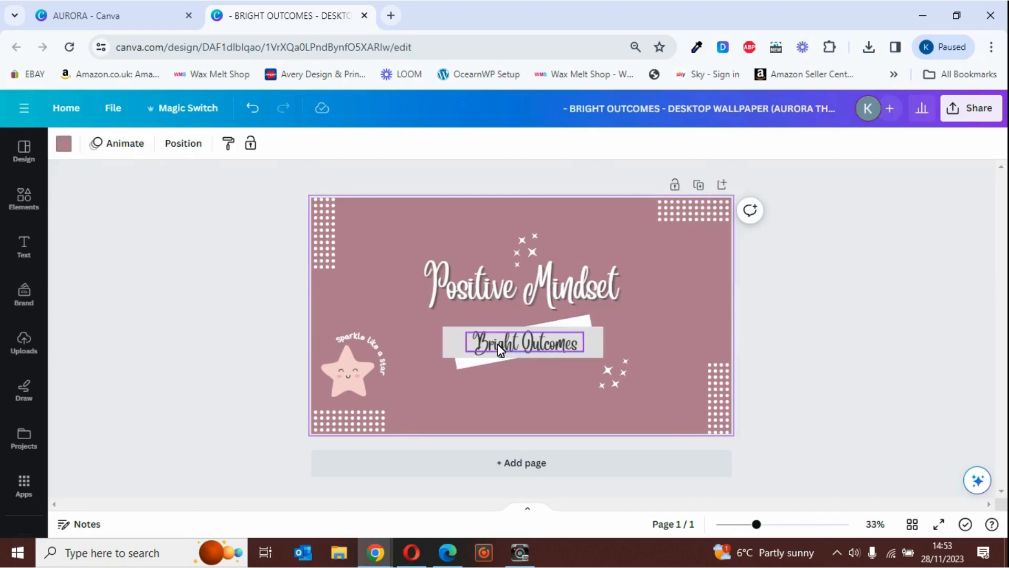
Move the "Bright Outcomes" text right past the grey rectangle's edge, and the lower sparkles down and to the left
left_click(547, 348)
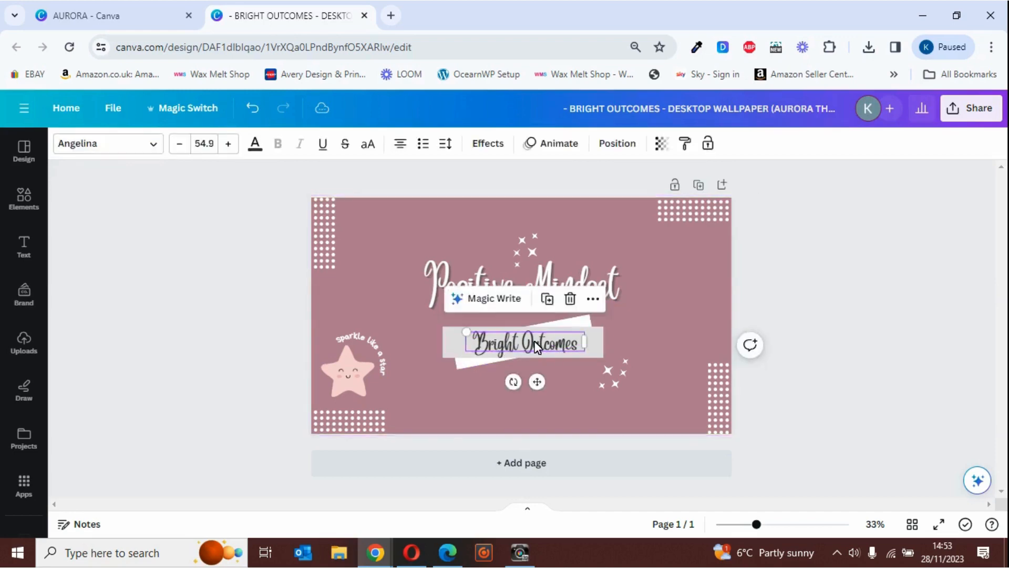
left_click_drag(547, 348, 589, 348)
left_click(676, 270)
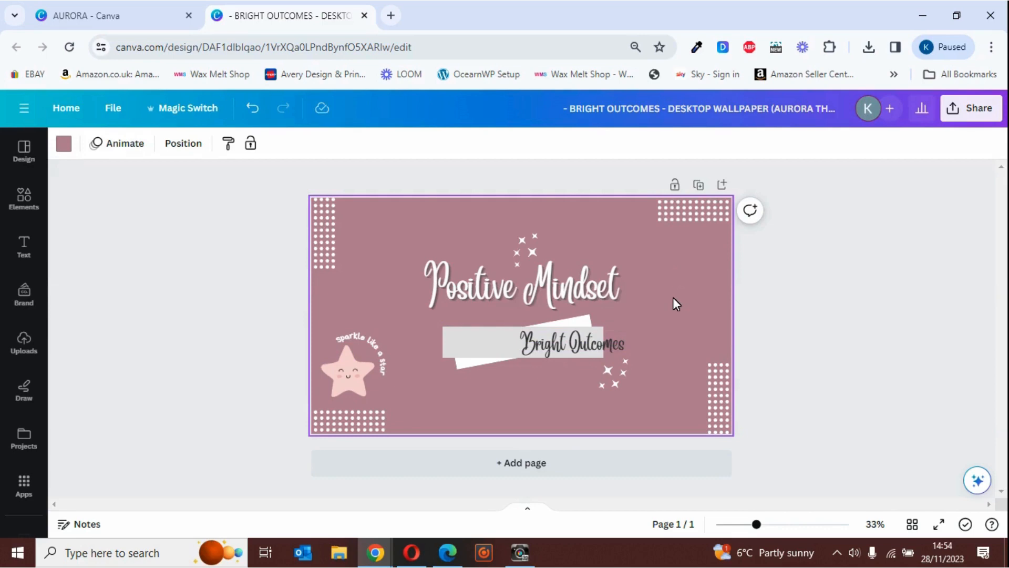
left_click_drag(607, 377, 585, 401)
left_click(674, 283)
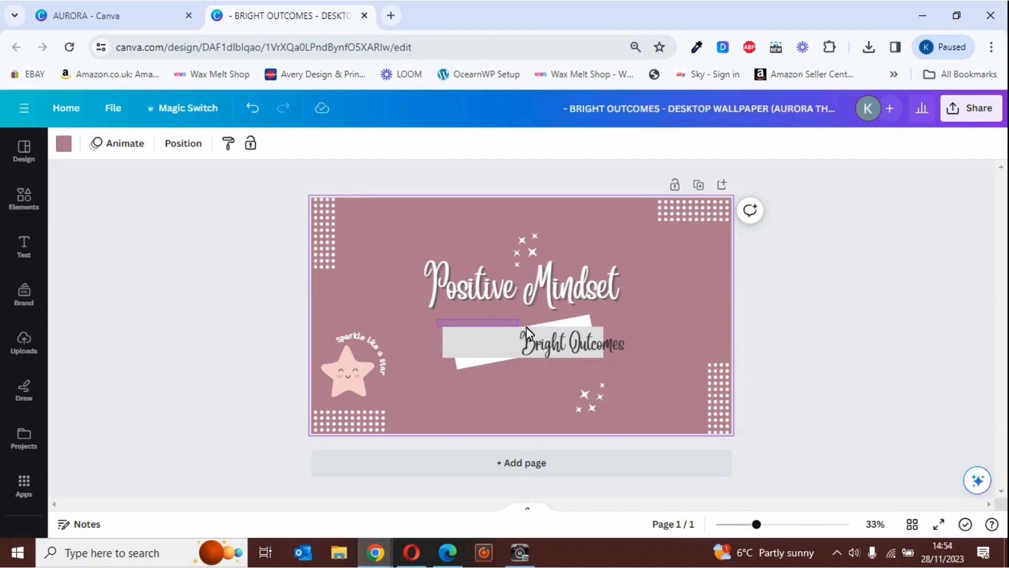
Group the "Bright Outcomes" text with the two rectangles behind it and move the group slightly down
left_click(615, 361)
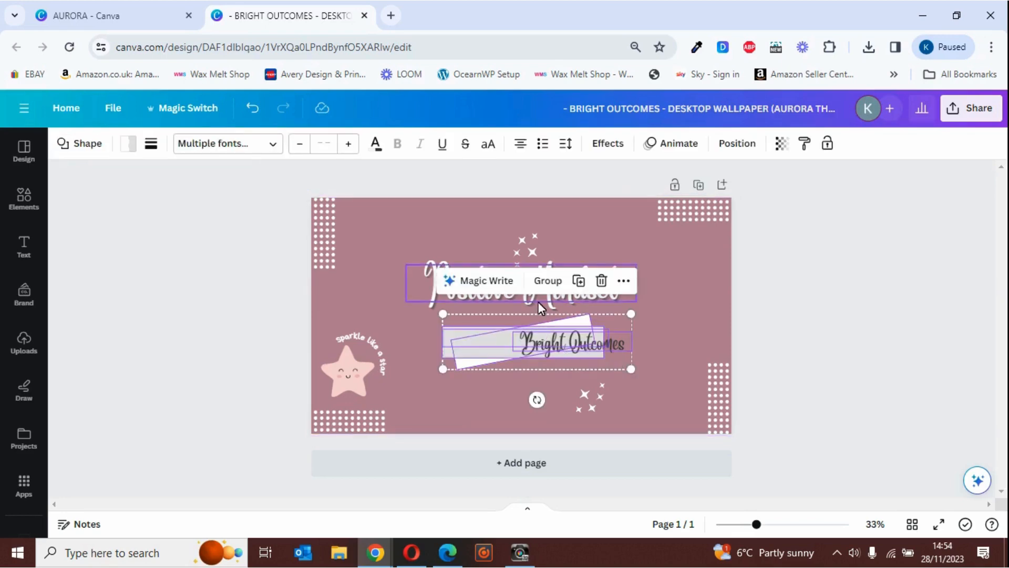
left_click(548, 281)
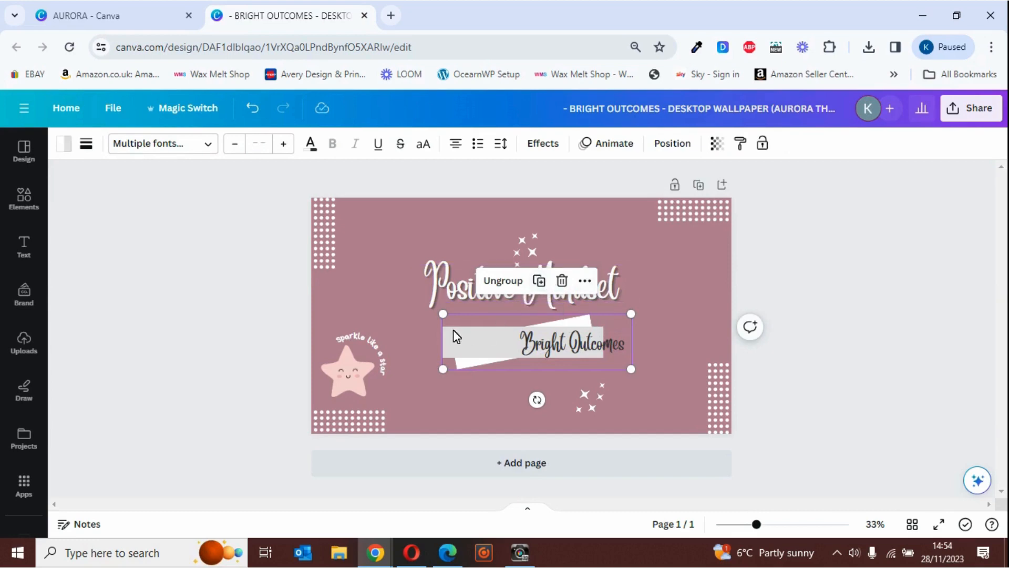
left_click(681, 324)
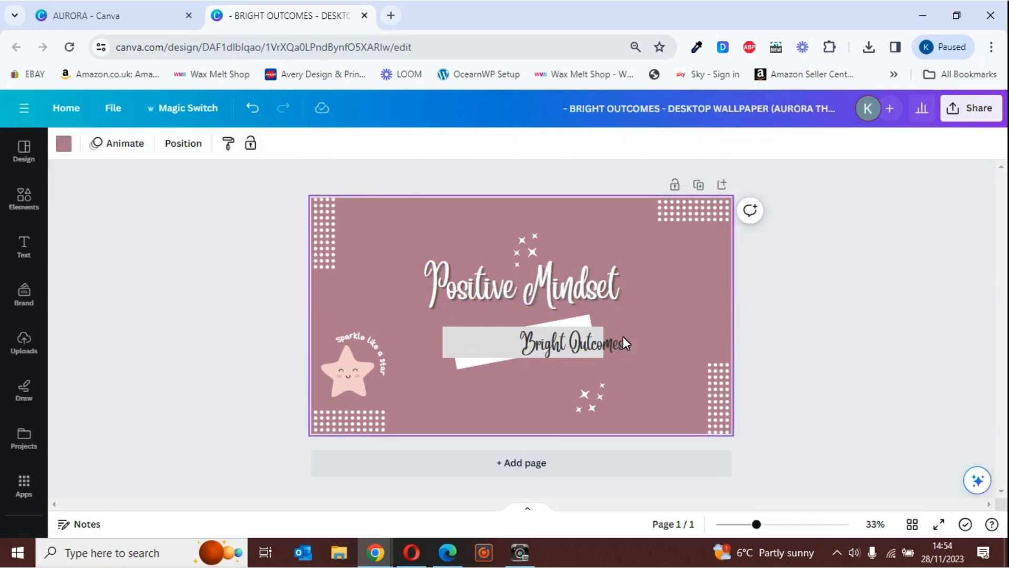
left_click(522, 342)
mouse_move(522, 343)
left_mouse_down()
mouse_move(486, 363)
mouse_move(527, 355)
mouse_move(522, 348)
left_mouse_up()
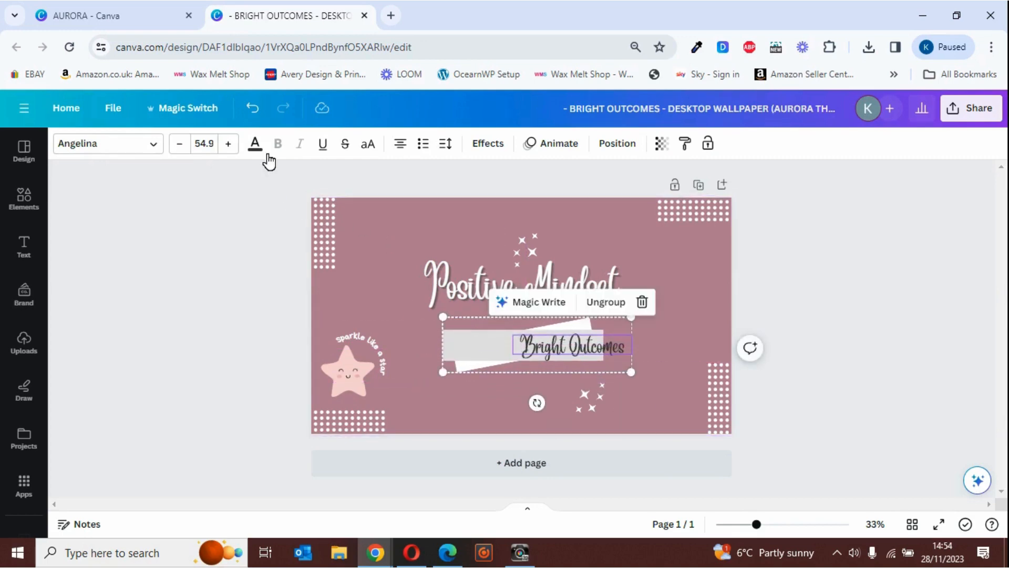
Undo the group's move, the grouping, the lower sparkles' move and the "Bright Outcomes" text's move
left_click(255, 107)
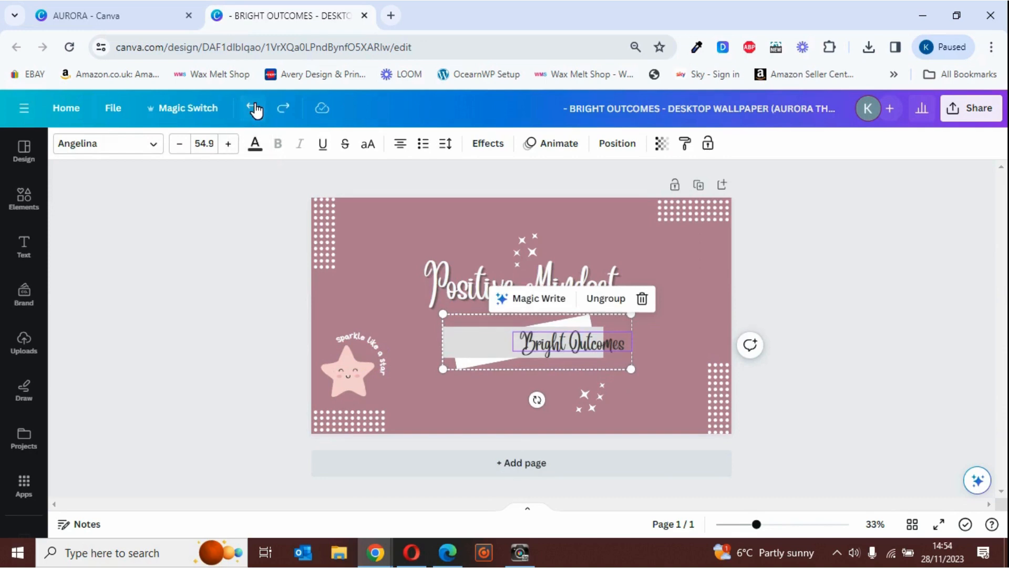
left_click(254, 108)
left_click(254, 108)
left_click(255, 108)
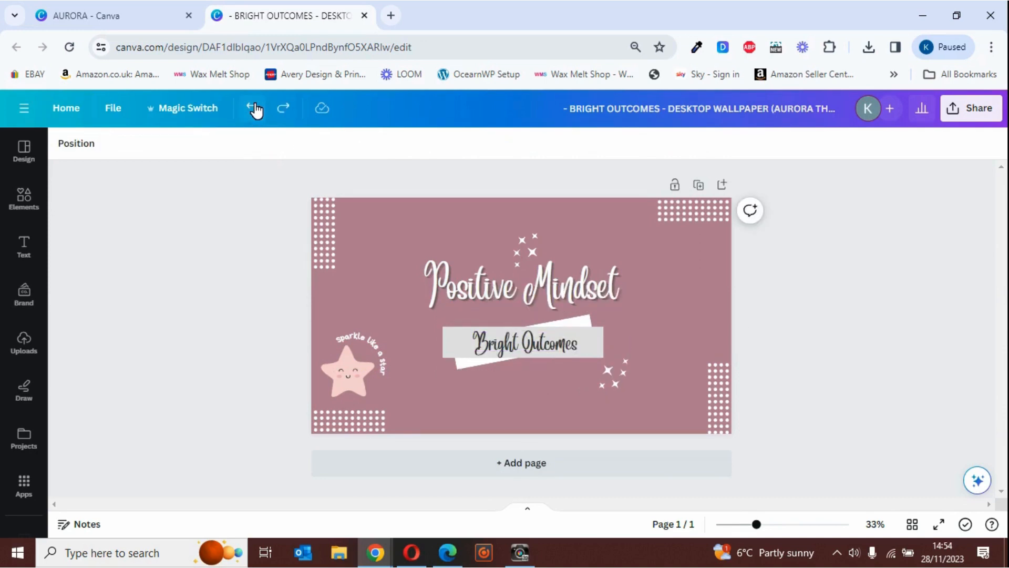
left_click(494, 393)
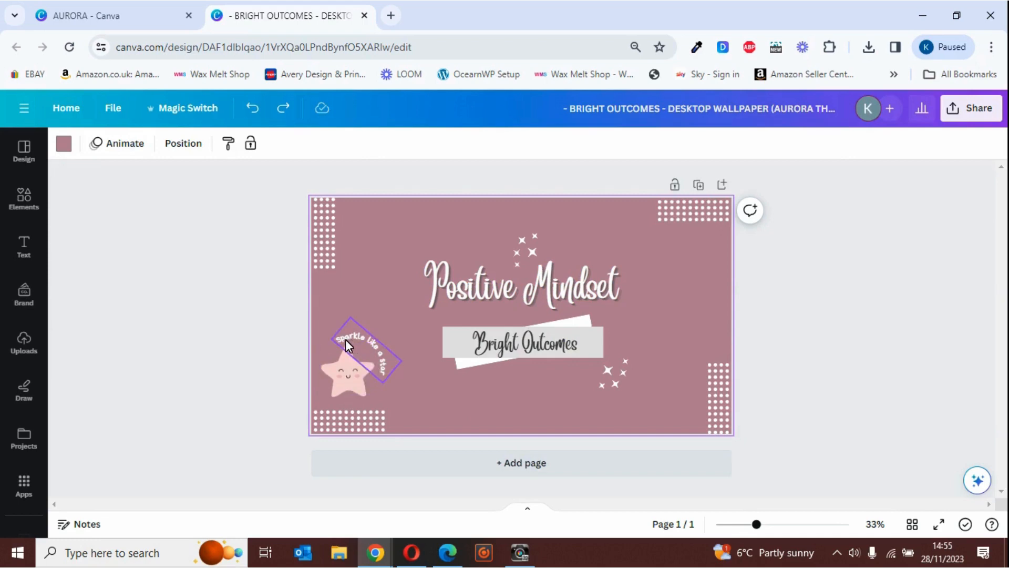
Move the curved "Sparkle like a star" text straight up, away from the pink star
left_click(367, 348)
left_click_drag(368, 348, 370, 295)
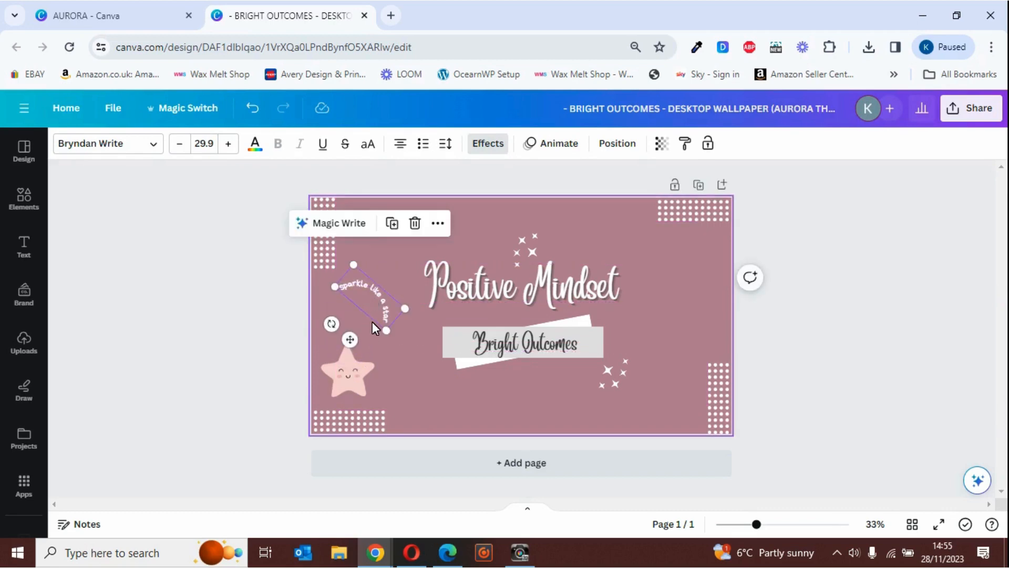
left_click(364, 289)
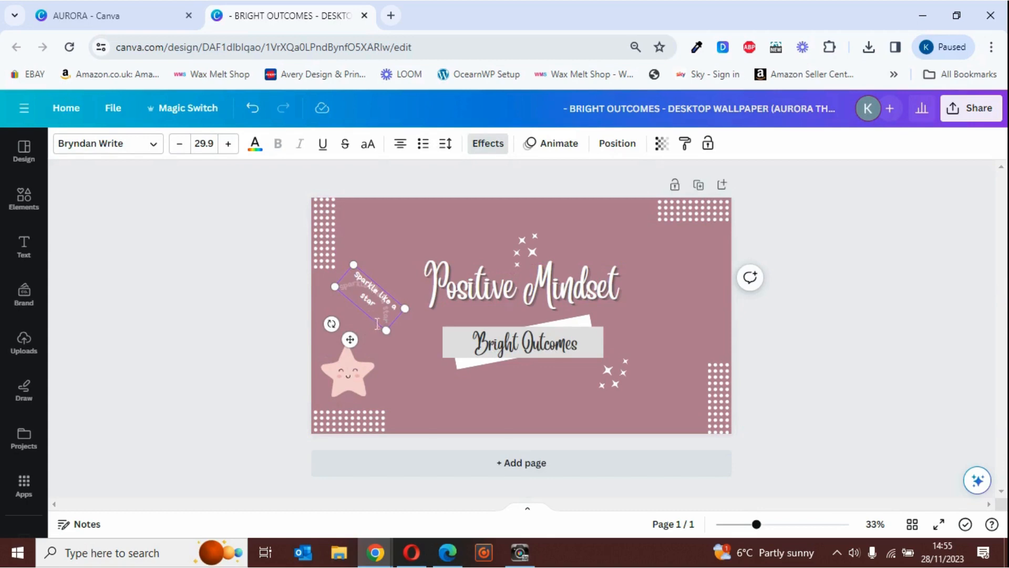
left_click(402, 375)
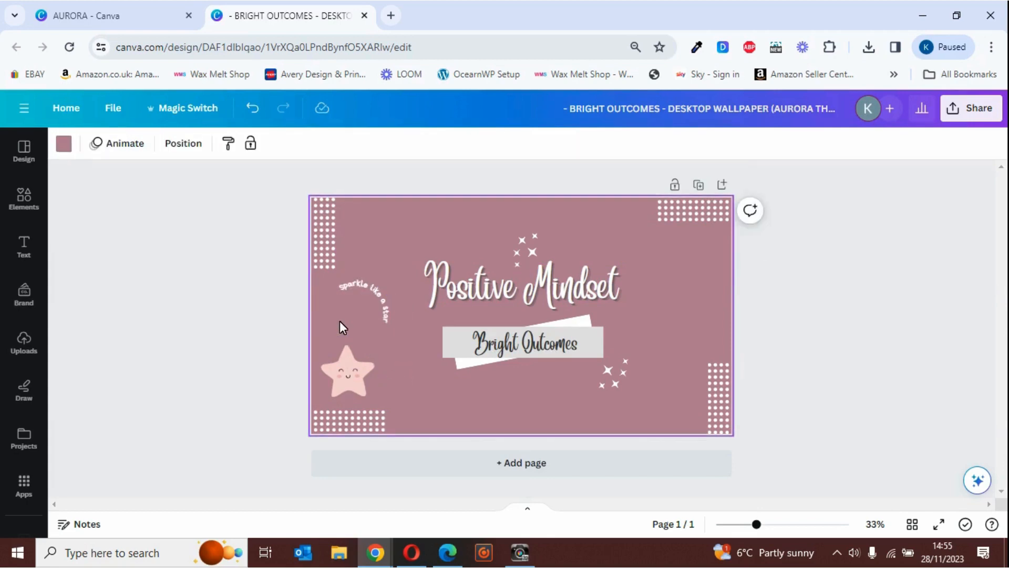
Undo the curved text's move so it sits around the pink star again
left_click(367, 296)
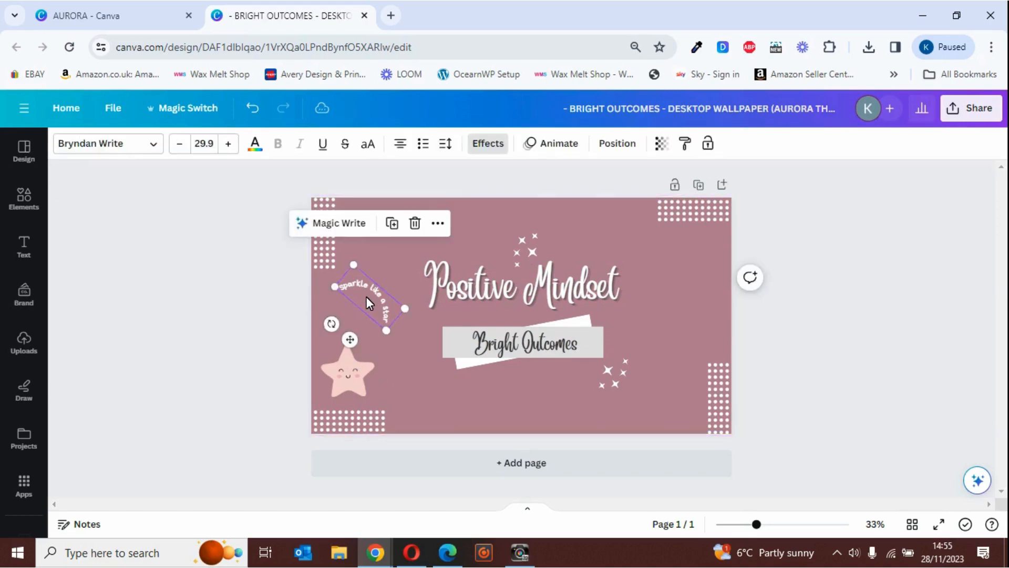
left_click(254, 111)
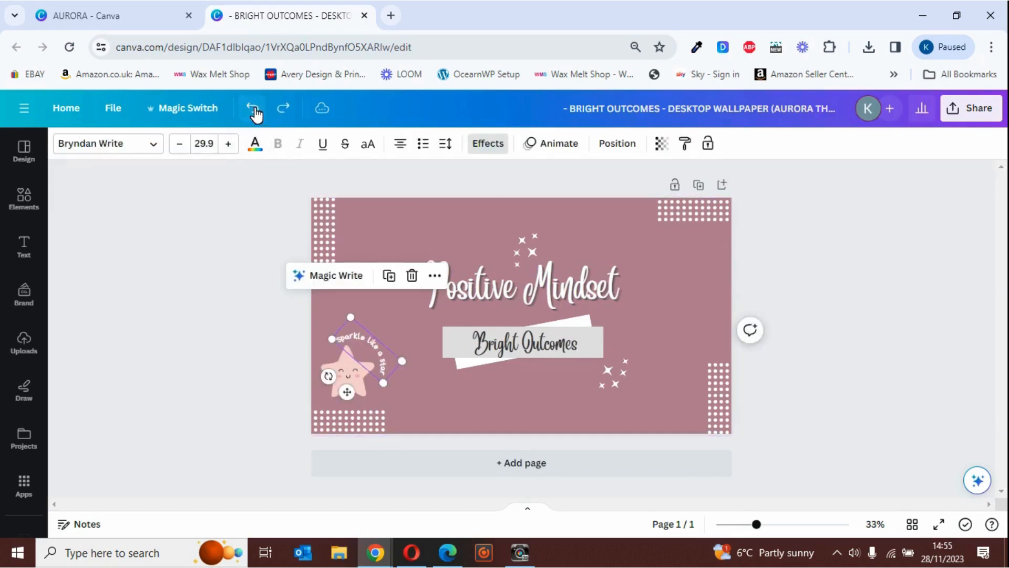
left_click(427, 389)
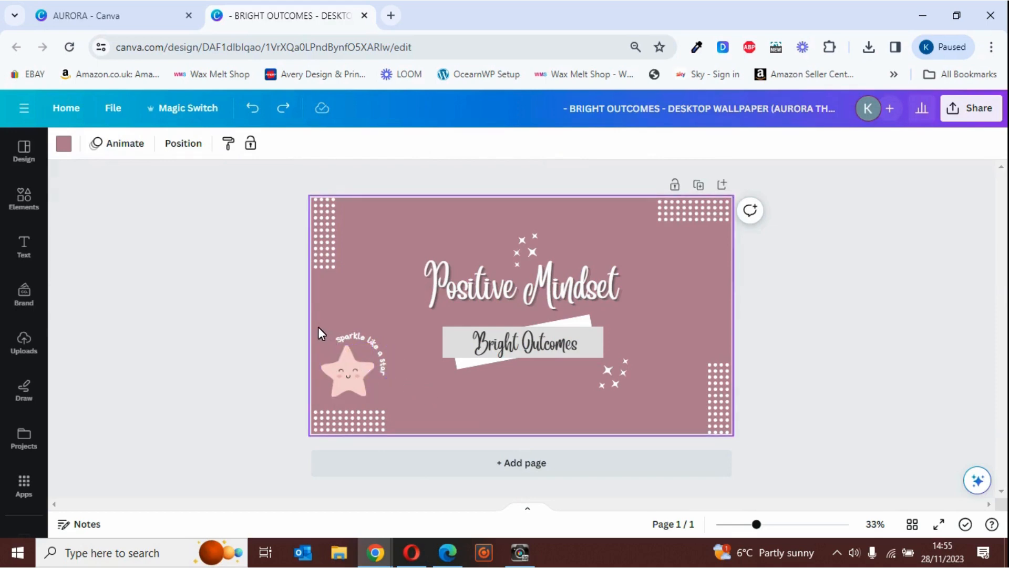
Group the pink star with the curved "Sparkle like a star" text
left_click_drag(317, 326, 392, 399)
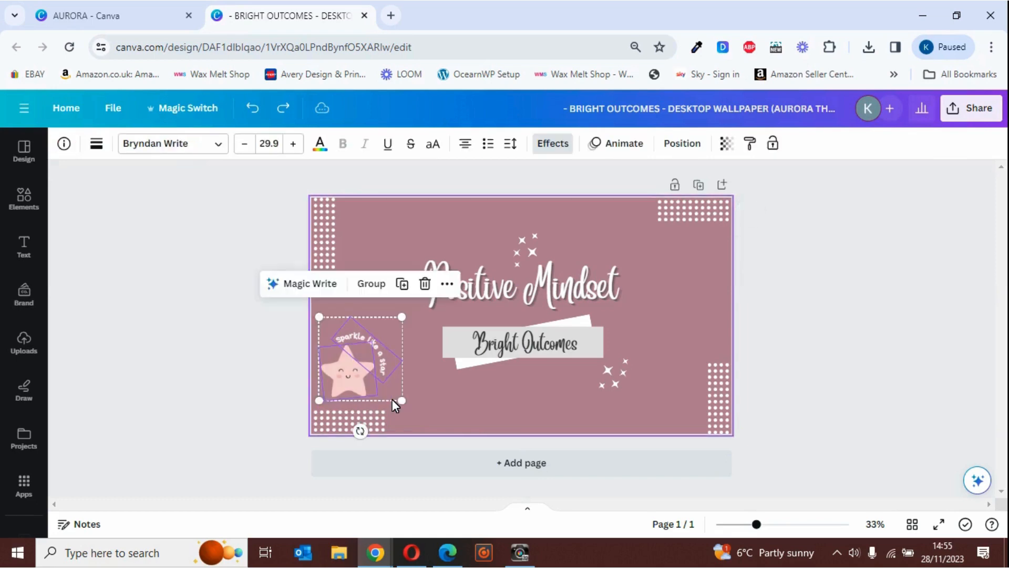
left_click(371, 284)
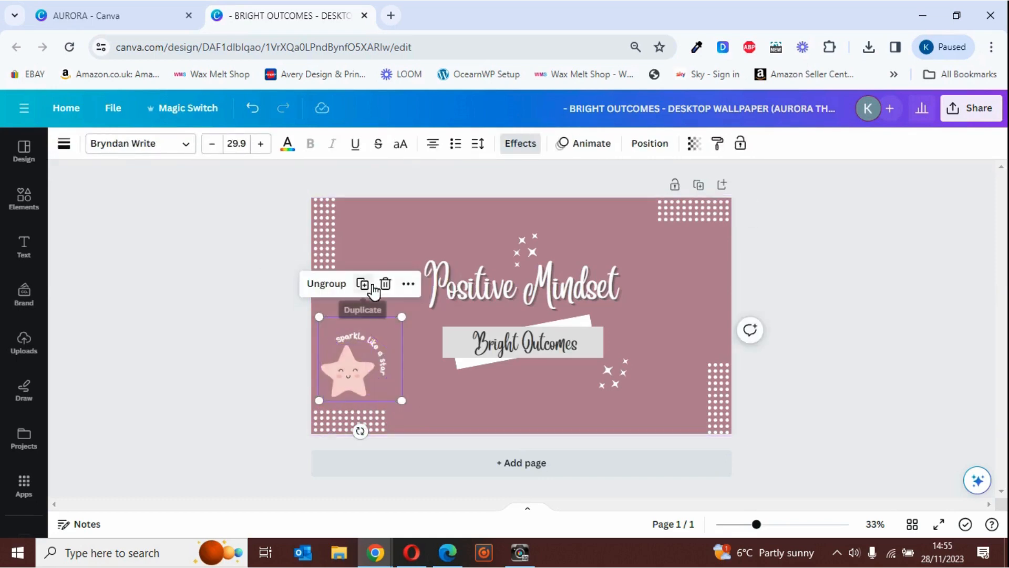
left_click(422, 380)
Try moving the grouped star and curved text slightly to the left as one unit, and undo the move
left_click(363, 362)
mouse_move(363, 361)
left_mouse_down()
mouse_move(399, 244)
mouse_move(395, 320)
mouse_move(387, 306)
mouse_move(371, 367)
mouse_move(361, 364)
left_mouse_up()
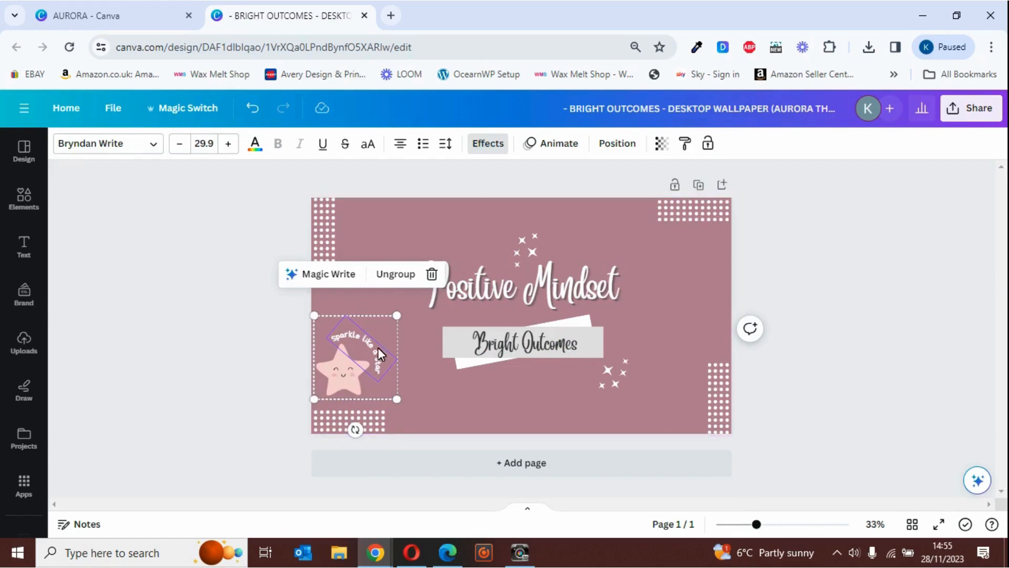
left_click(253, 109)
left_click(427, 399)
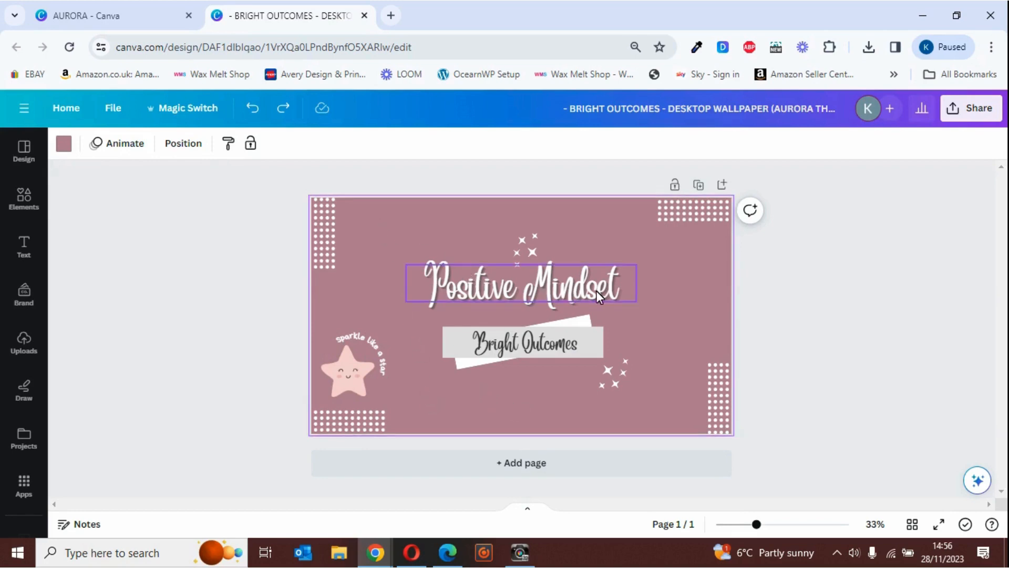
Examine the text effect styles and the Echo settings applied to the "Positive Mindset" heading
left_click(623, 288)
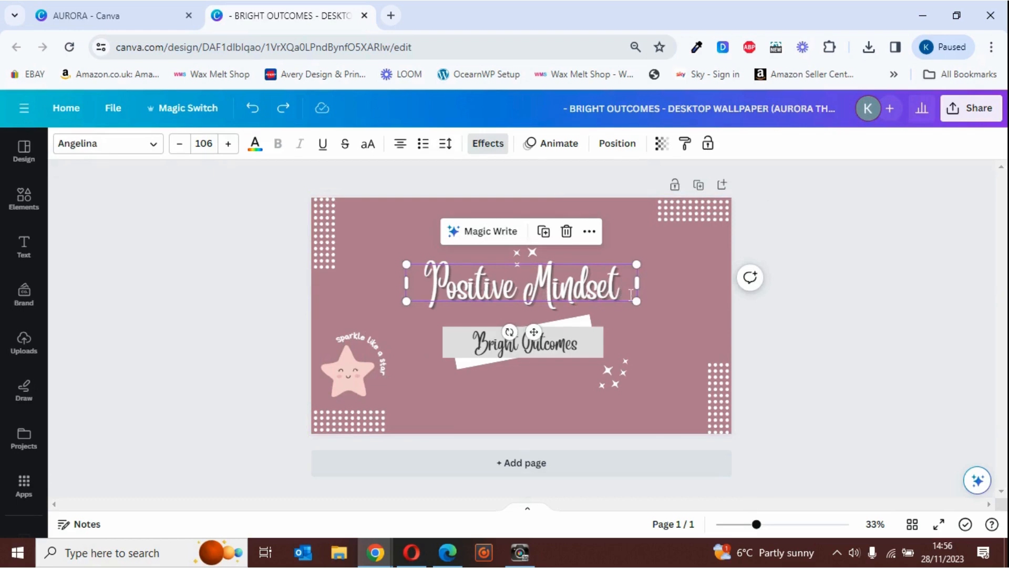
left_click_drag(631, 294, 439, 304)
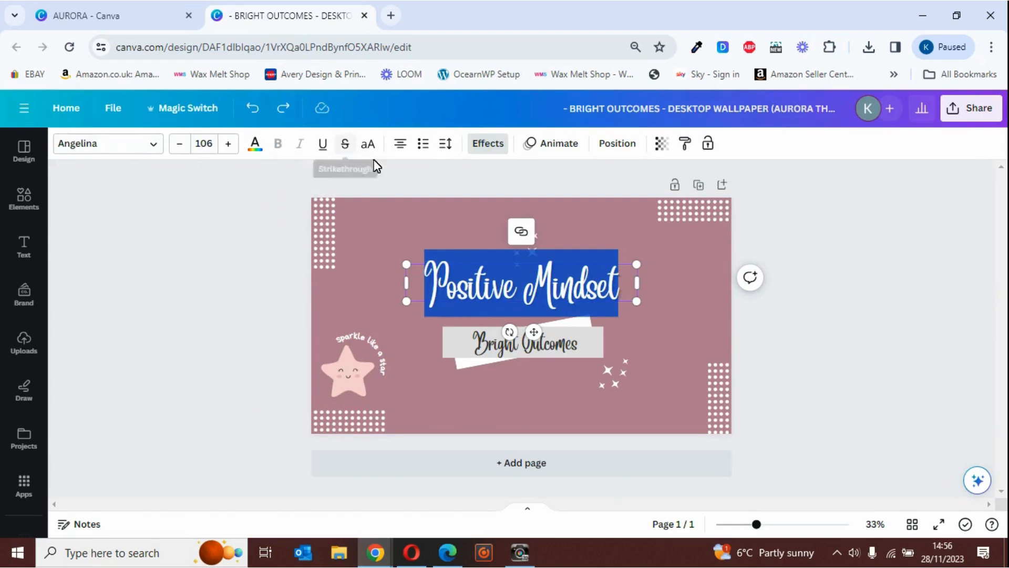
left_click(498, 151)
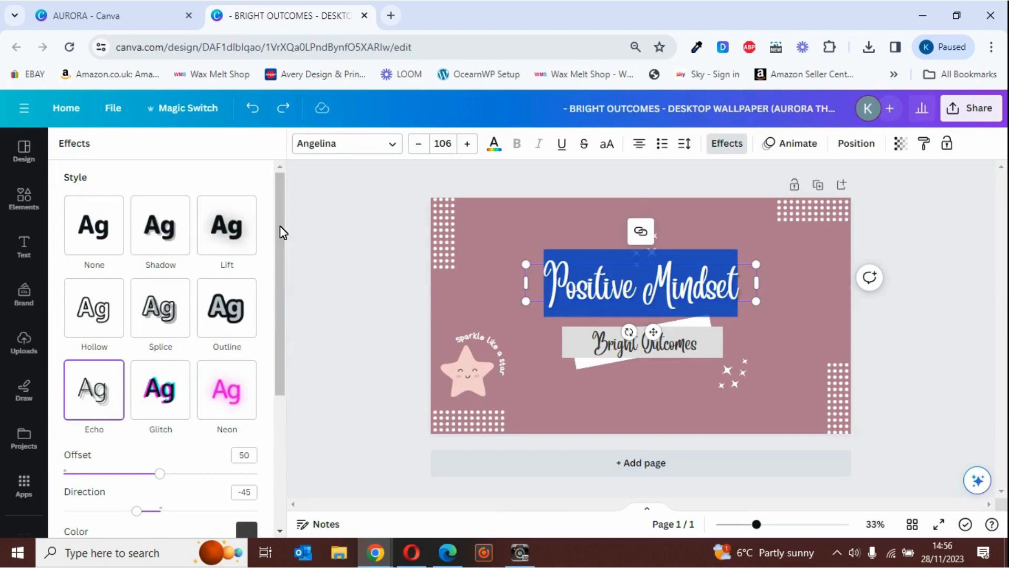
scroll(282, 243, "down", 1)
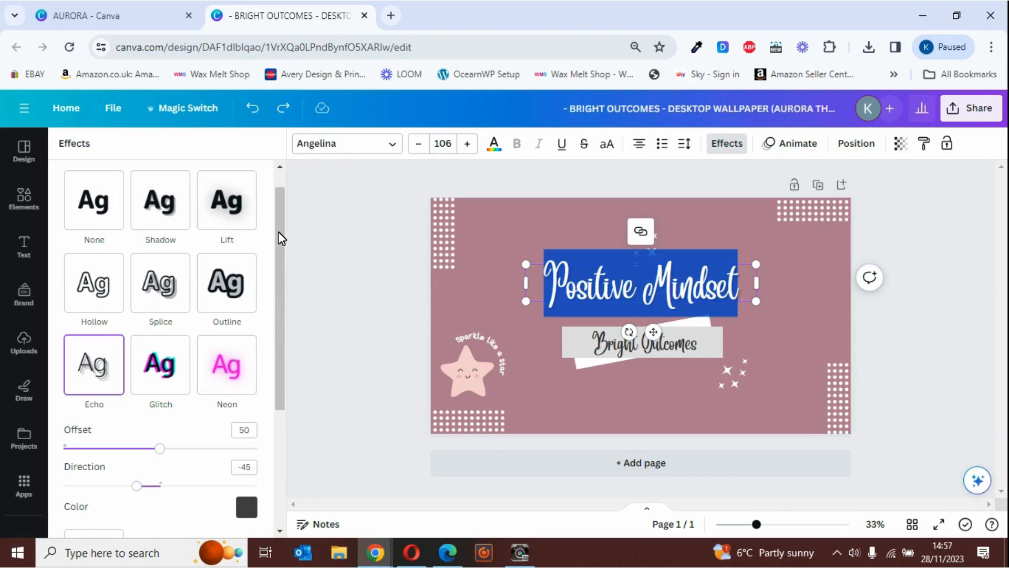
left_click_drag(282, 239, 293, 222)
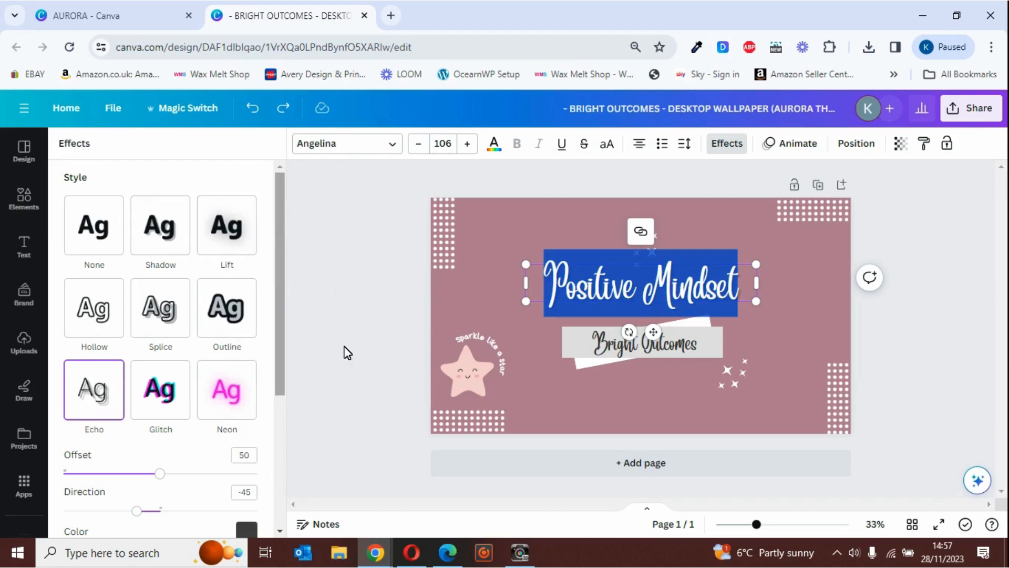
left_click(334, 288)
left_click(365, 304)
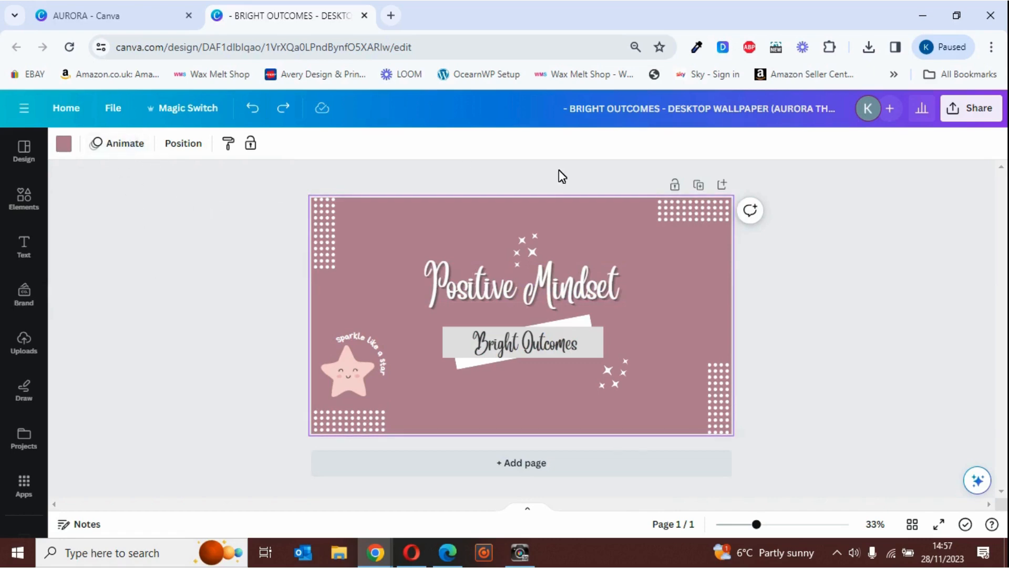
Rename the design as "wallpaper (AURORA THEME)"
left_click(570, 113)
left_click_drag(568, 113, 772, 113)
key("BackSpace")
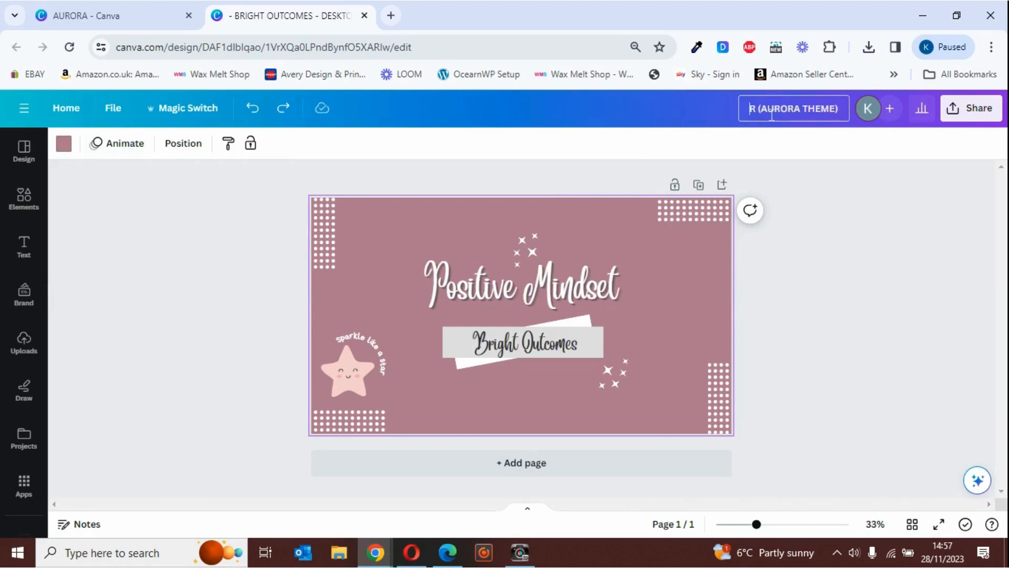
type("wallpaper")
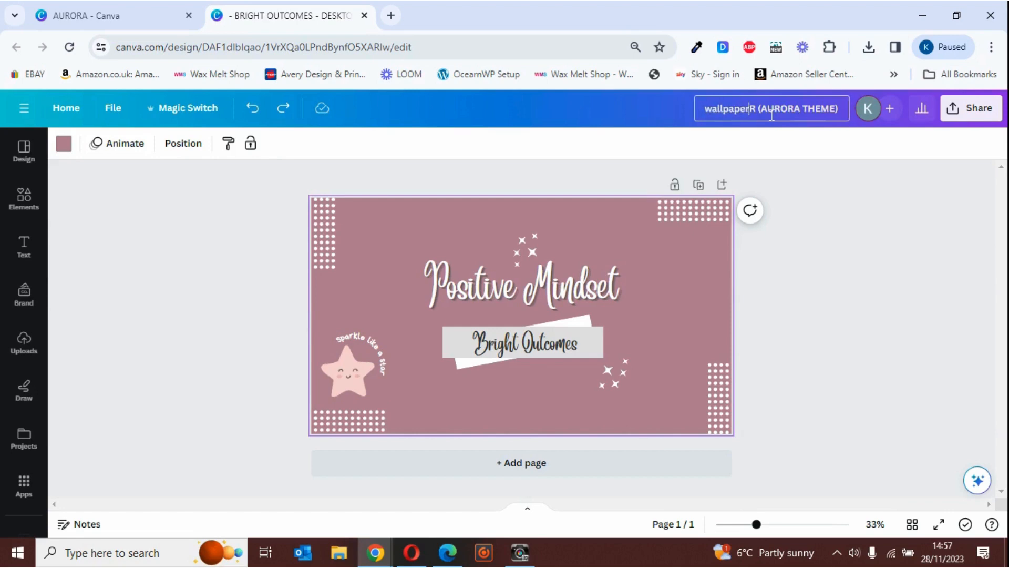
key("Delete")
left_click(775, 149)
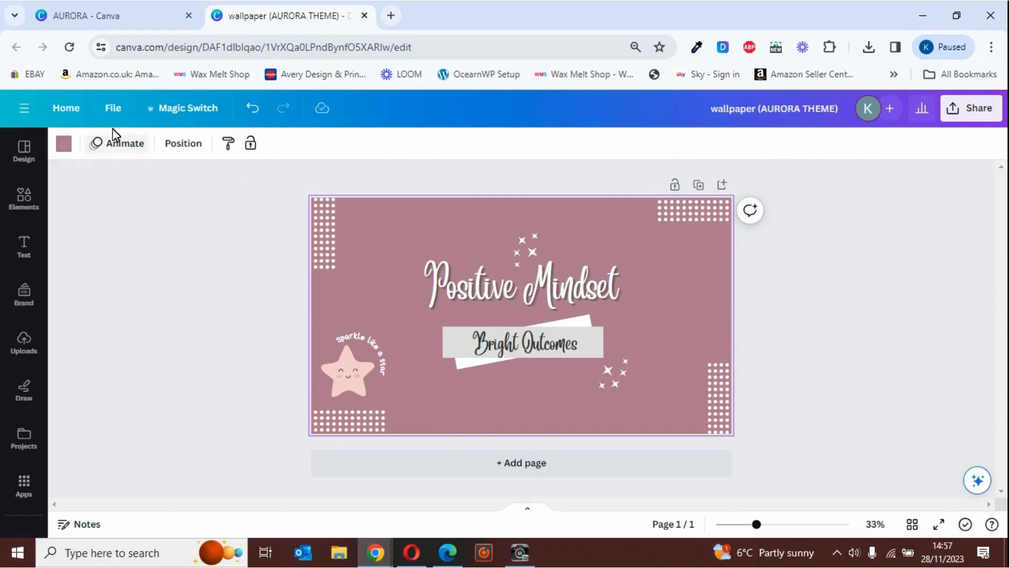
Move the wallpaper design into the AURORA folder
left_click(117, 112)
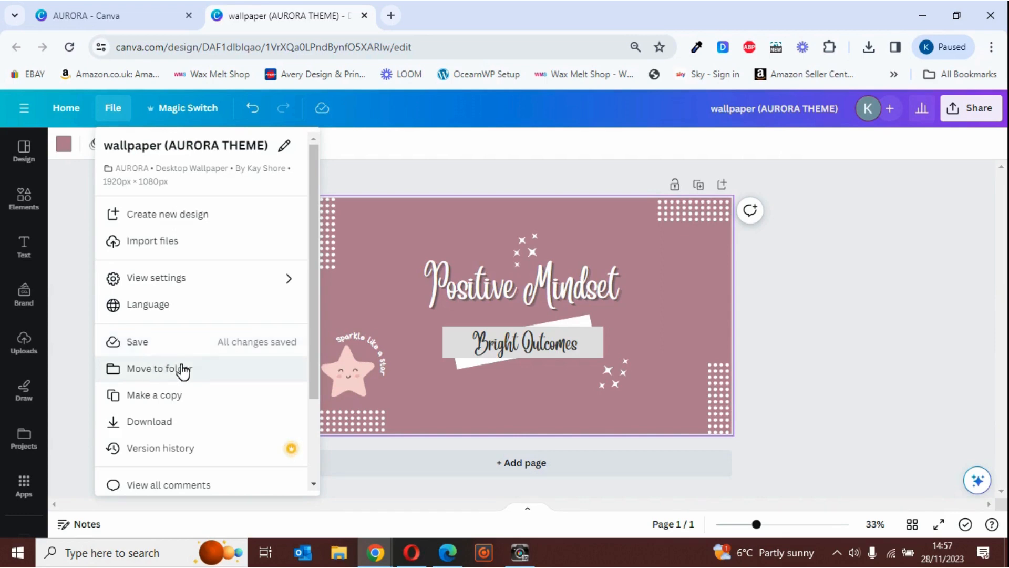
left_click(182, 370)
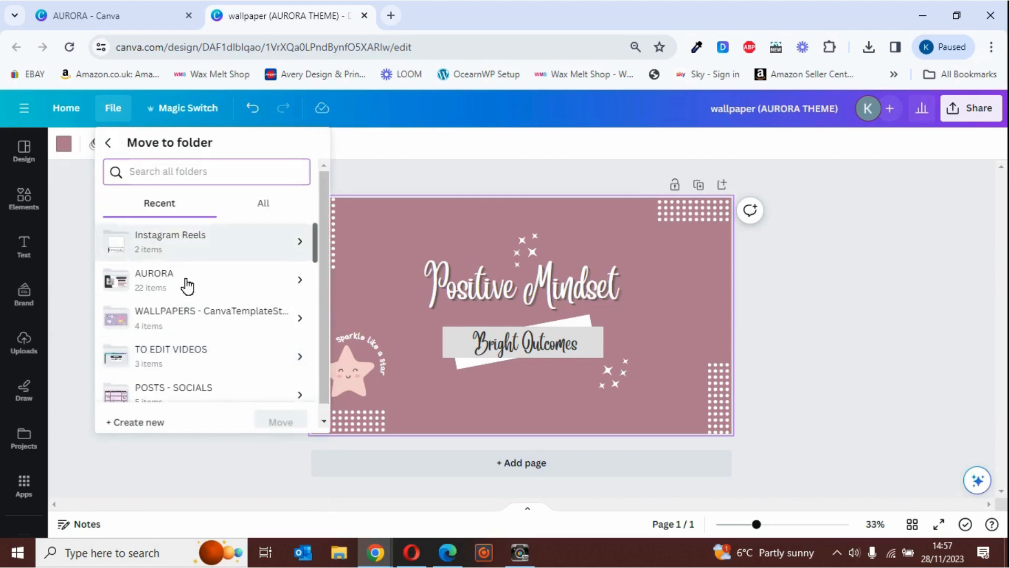
left_click(154, 283)
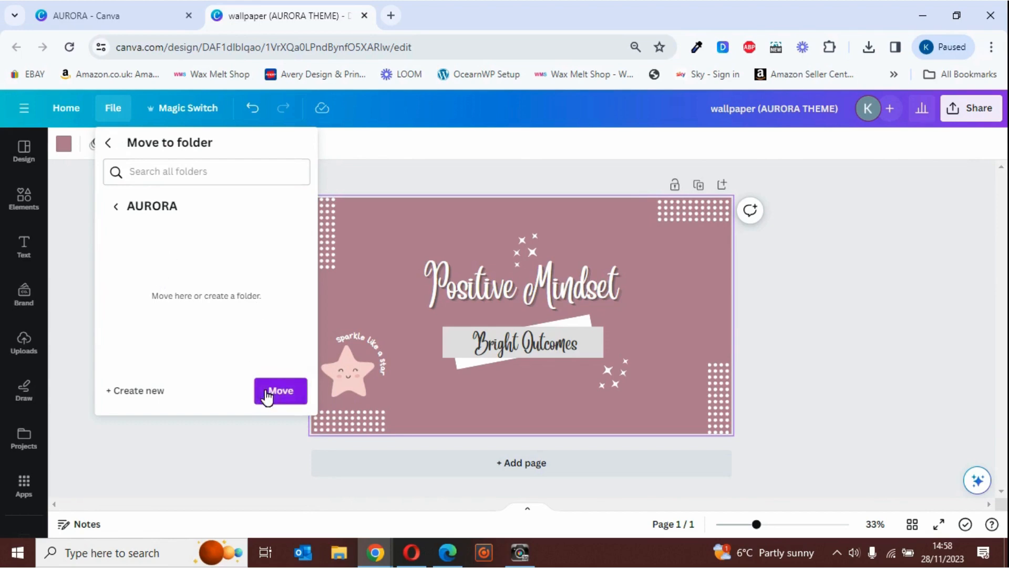
left_click(290, 395)
key("Escape")
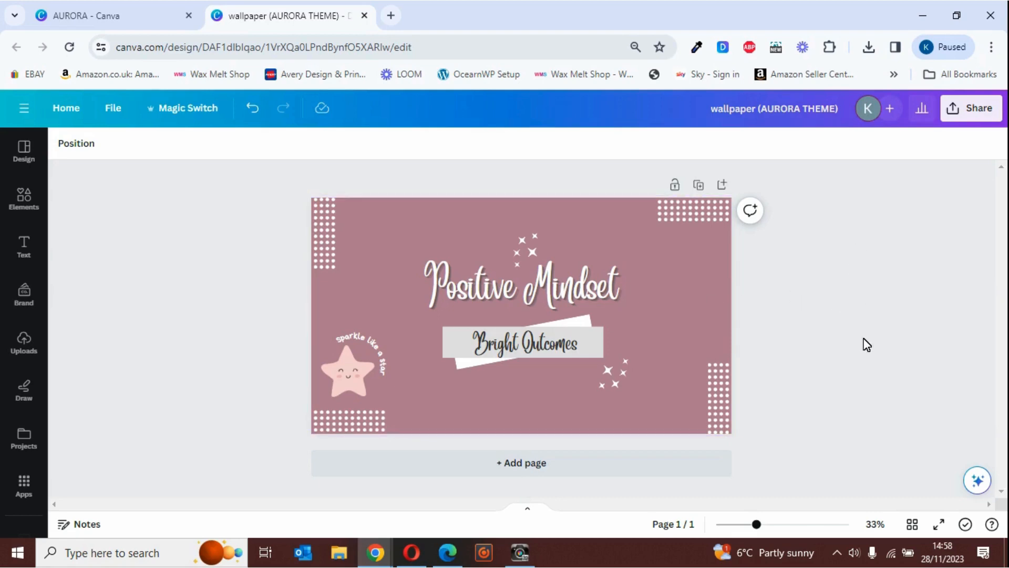
Download the wallpaper as a PNG at 1,920 × 1,080 px and dismiss the download message
left_click(977, 116)
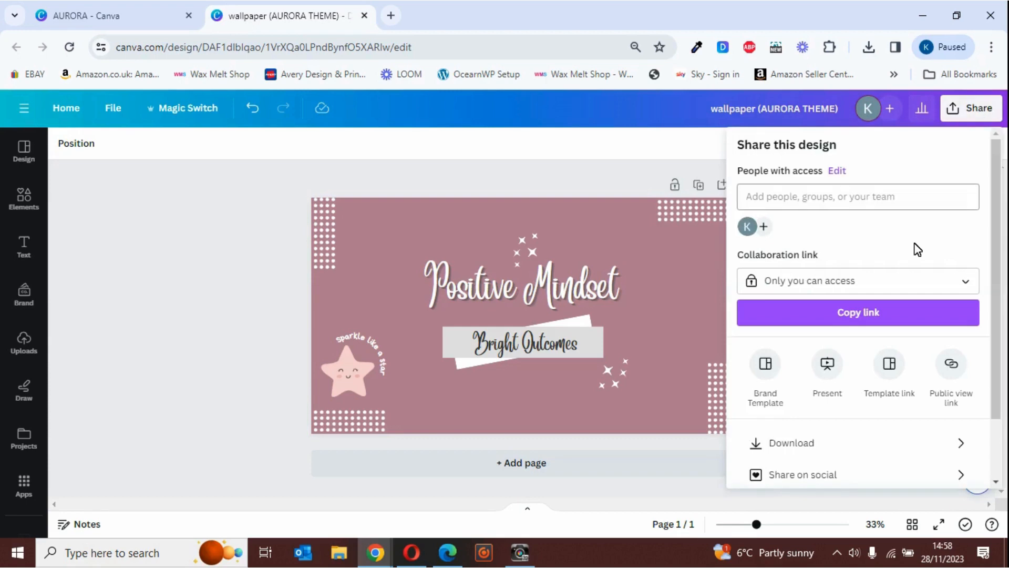
left_click(795, 444)
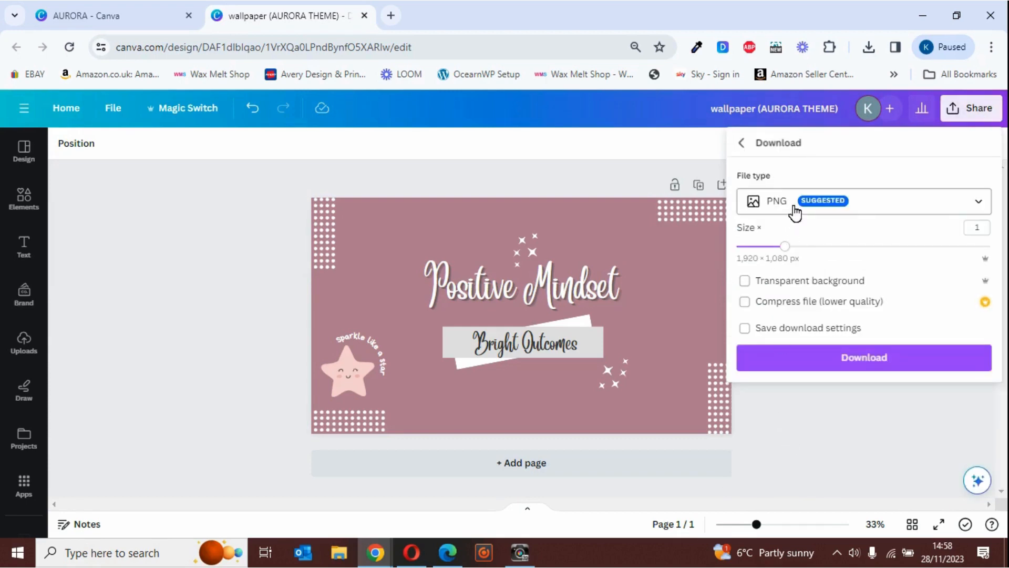
left_click(863, 358)
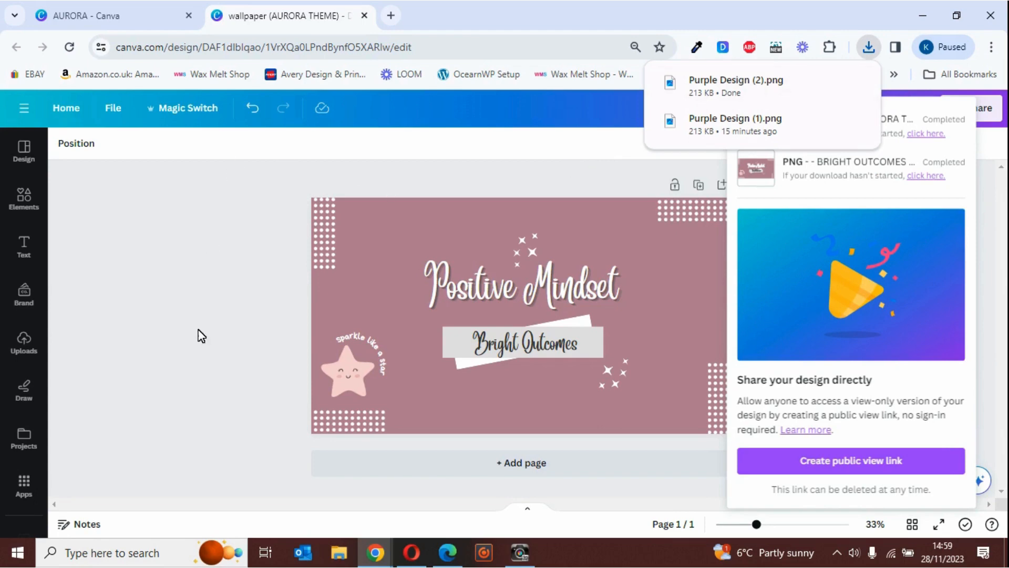
left_click(205, 430)
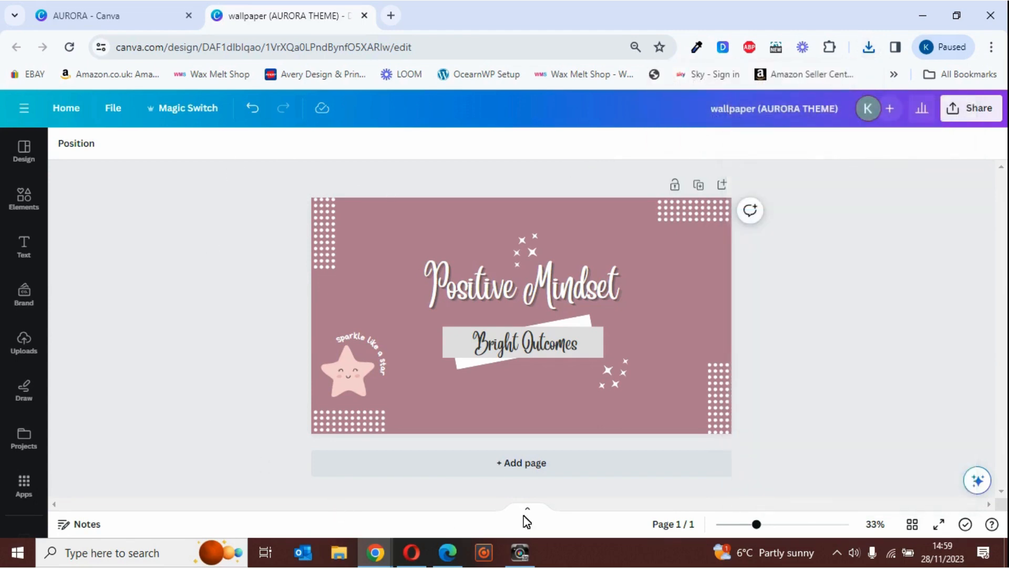